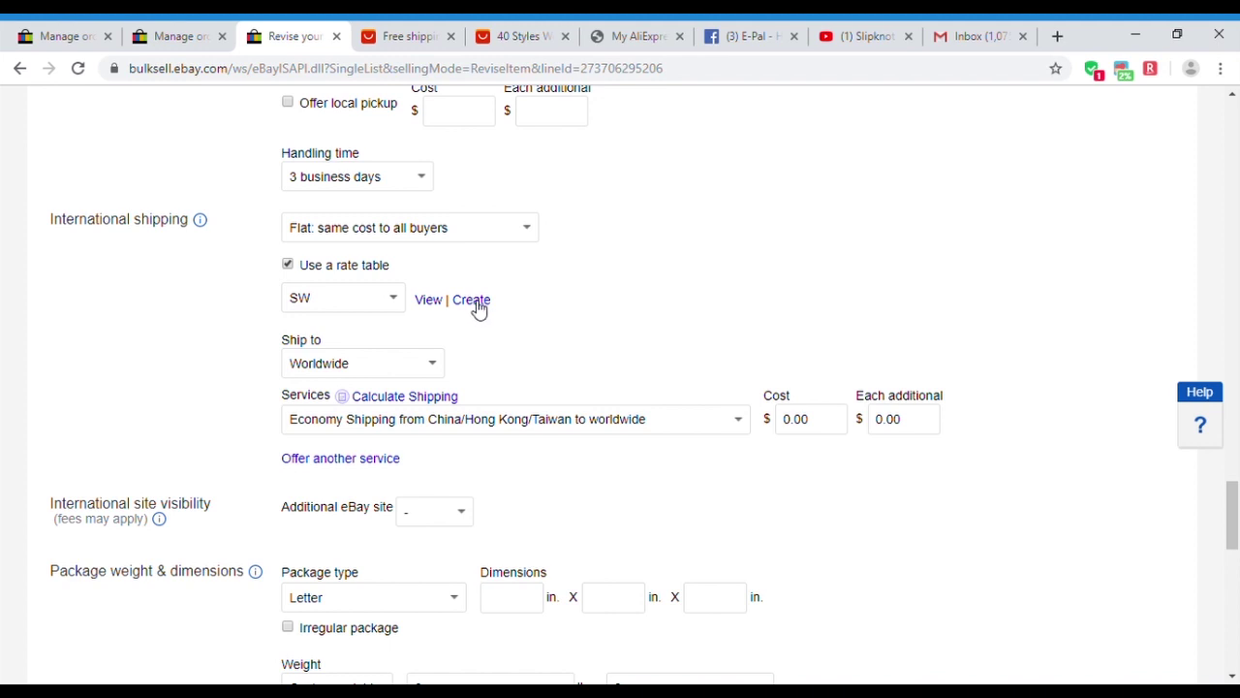
- Create a new international shipping rate table named ABC and open the region selection for its economy service
click(472, 300)
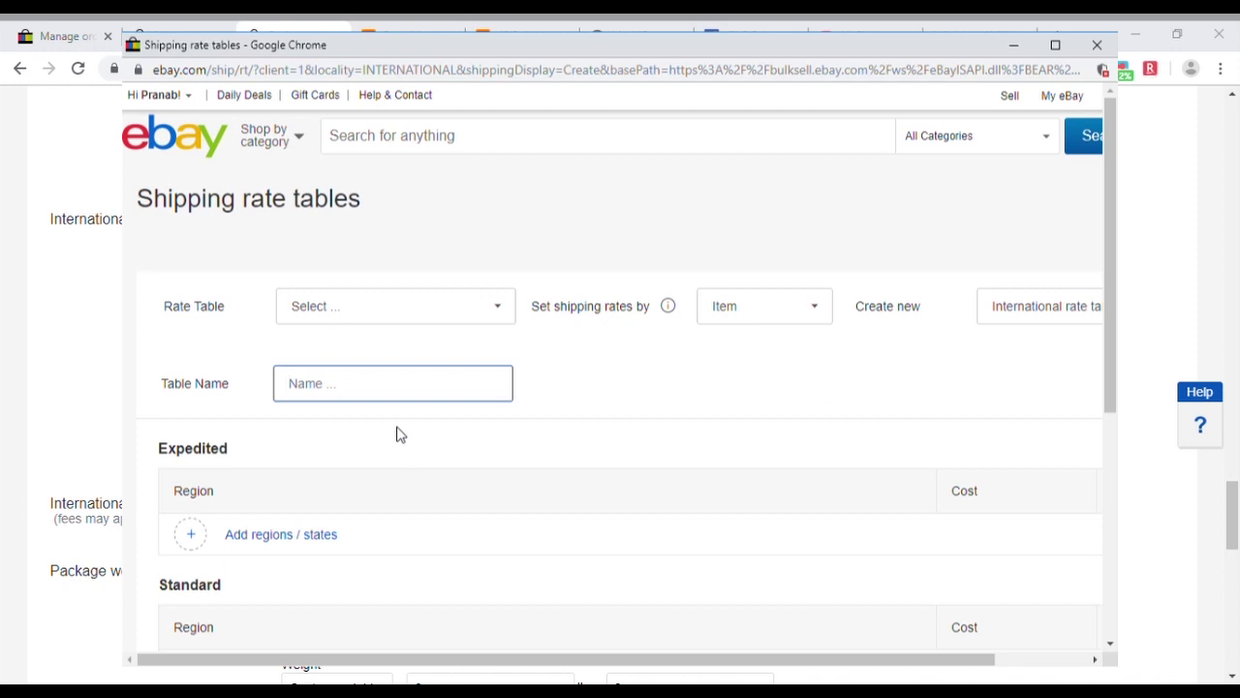
text(ABC)
drag(1105, 370, 1112, 449)
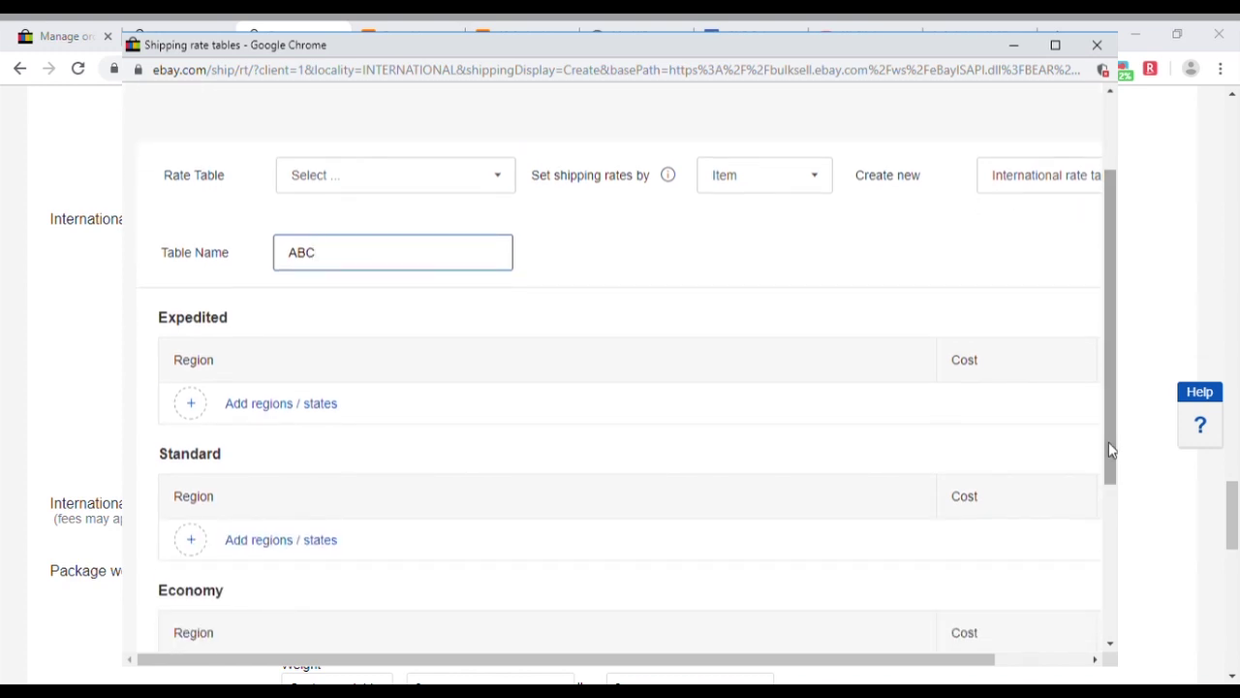
drag(1111, 449, 1093, 598)
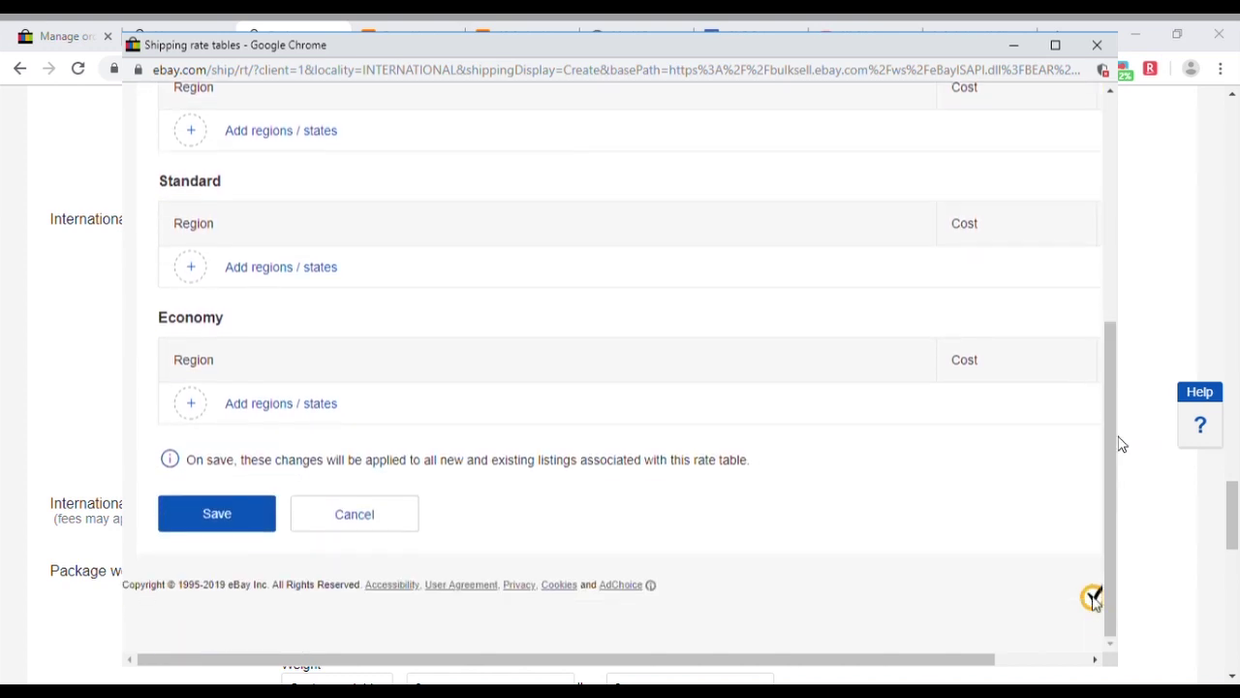
click(319, 405)
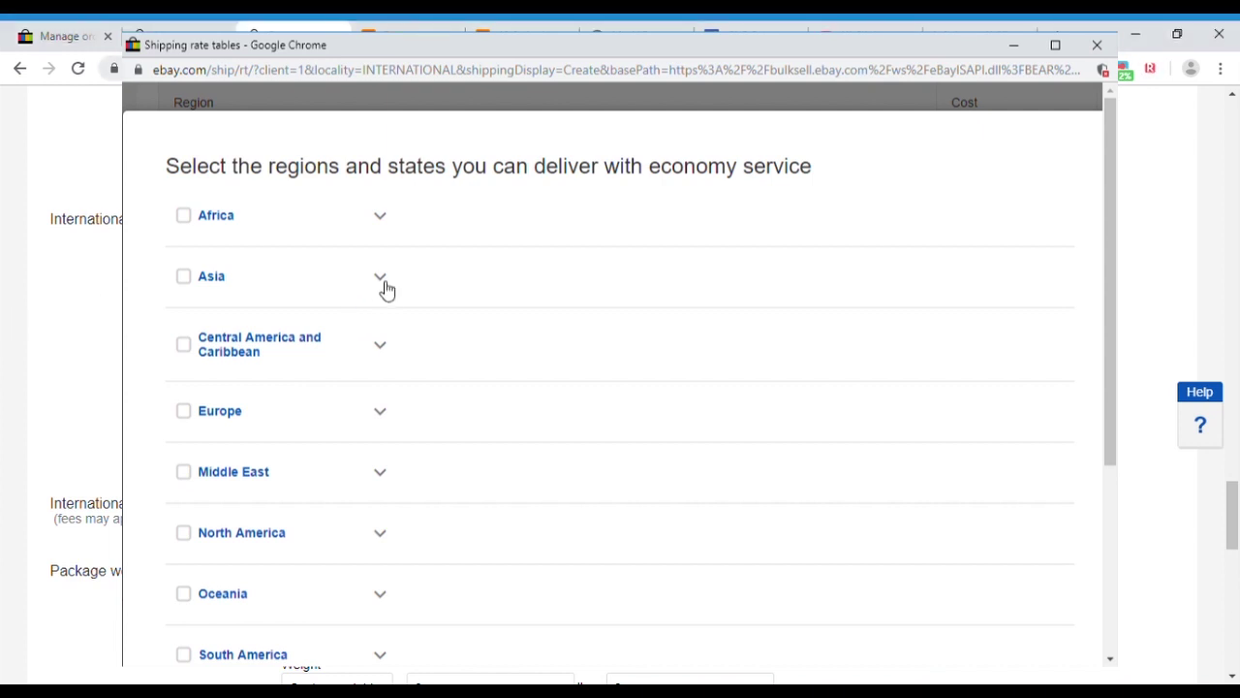
- Switch to the ring set listing on AliExpress and check its shipping methods and costs to Mauritius
click(426, 27)
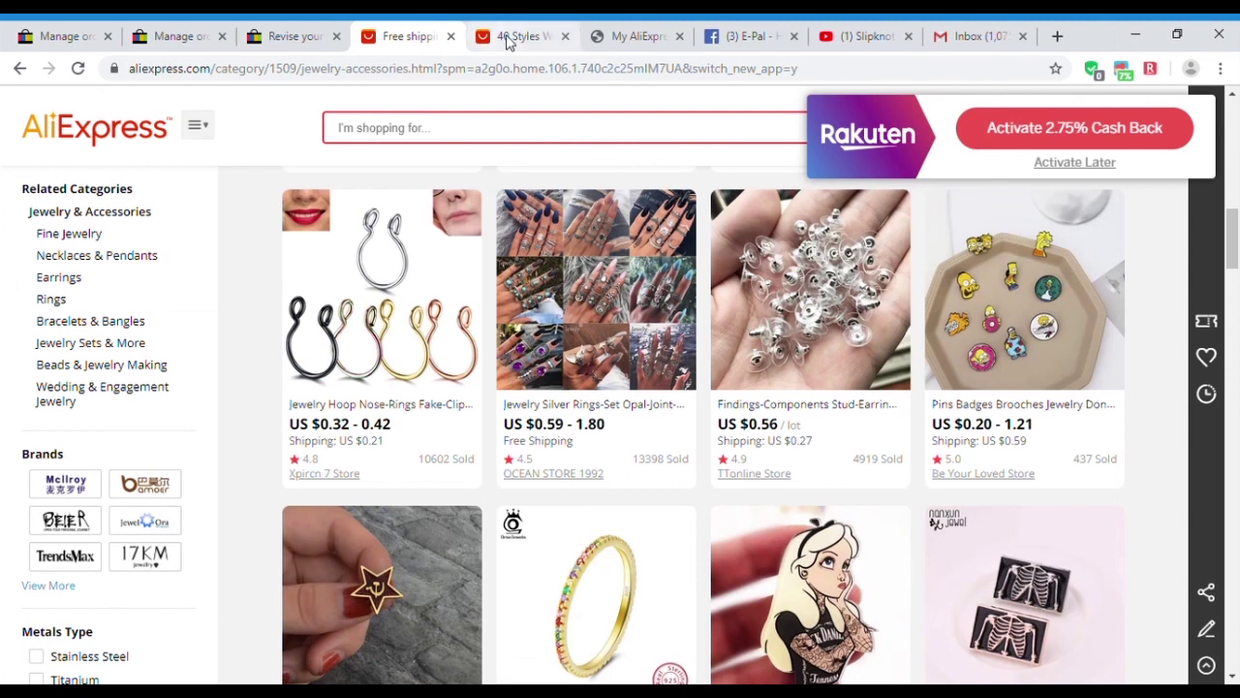
click(506, 37)
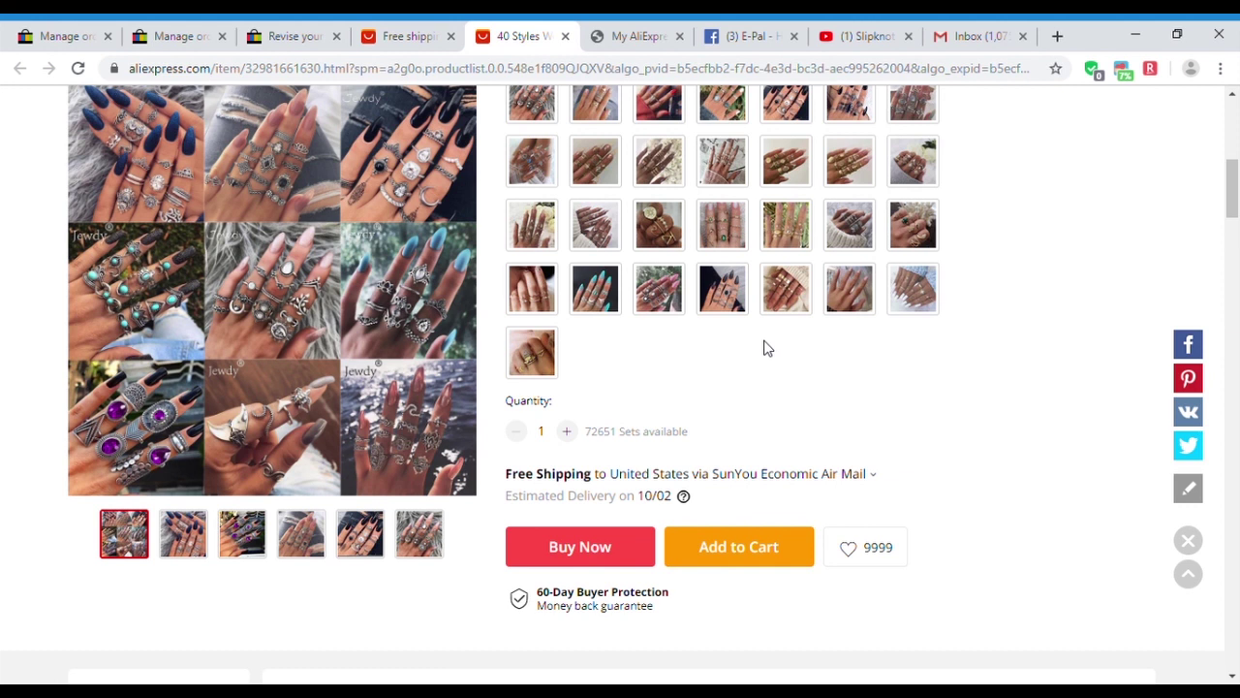
click(881, 479)
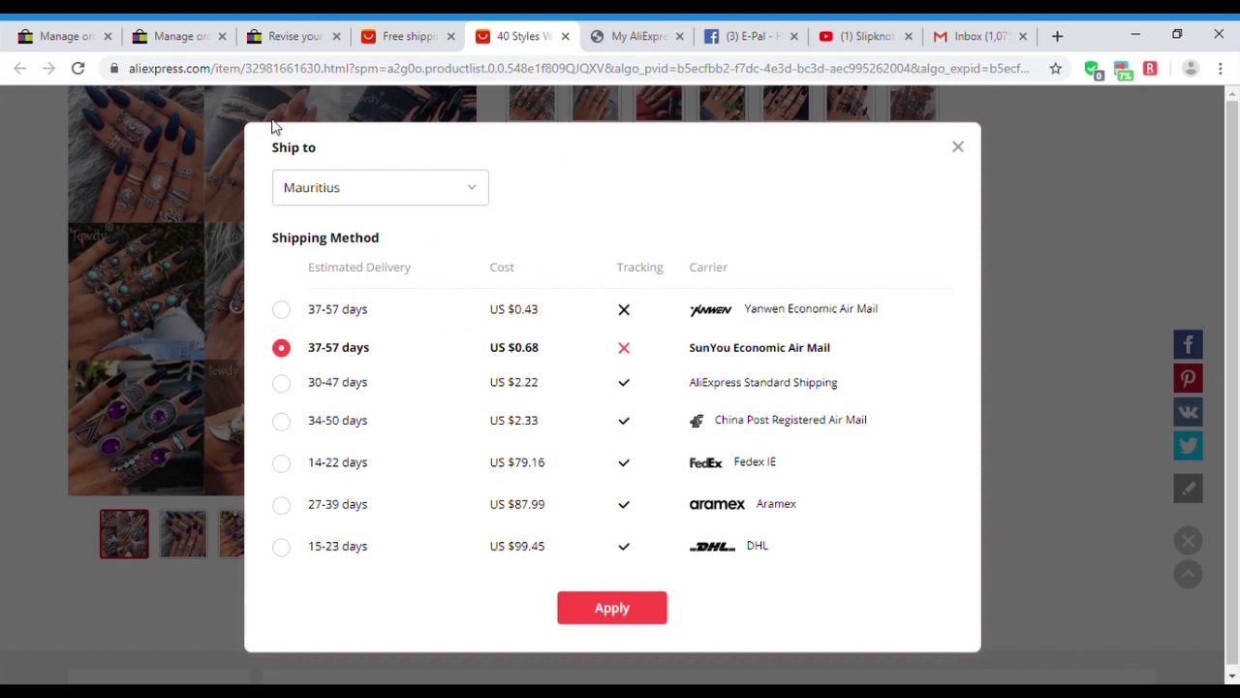
- Return to the ABC rate table on eBay and select Mauritius under Africa as an economy service region
click(278, 33)
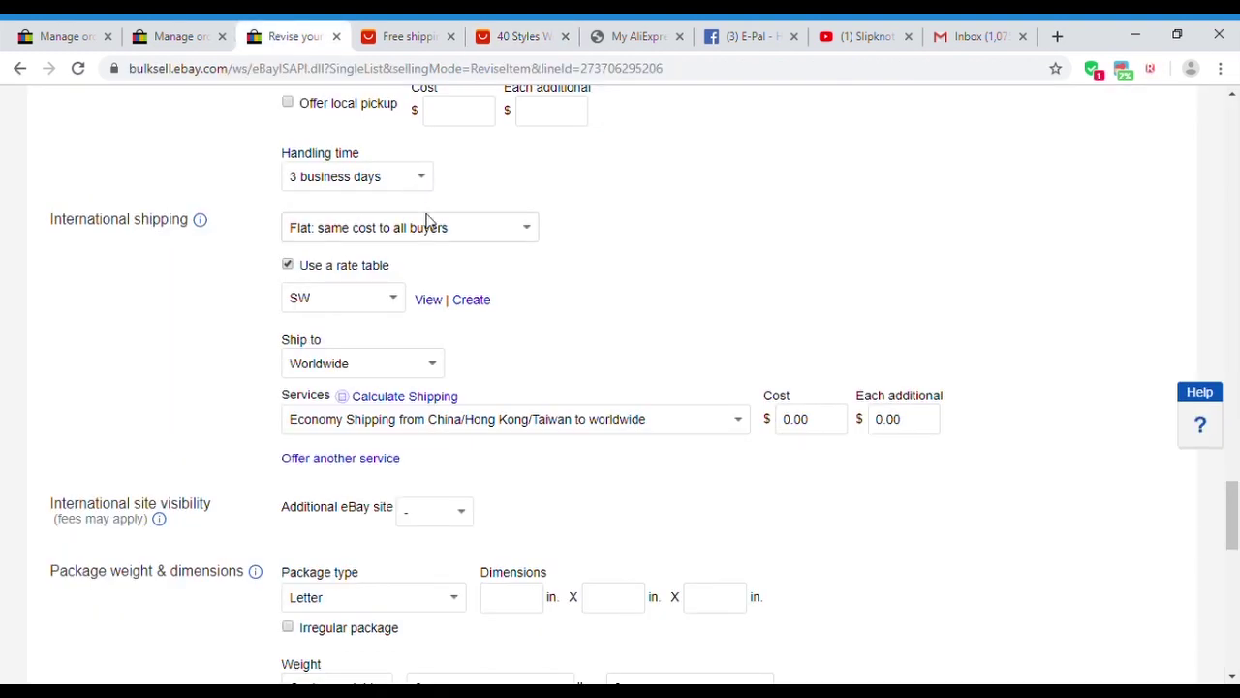
click(477, 303)
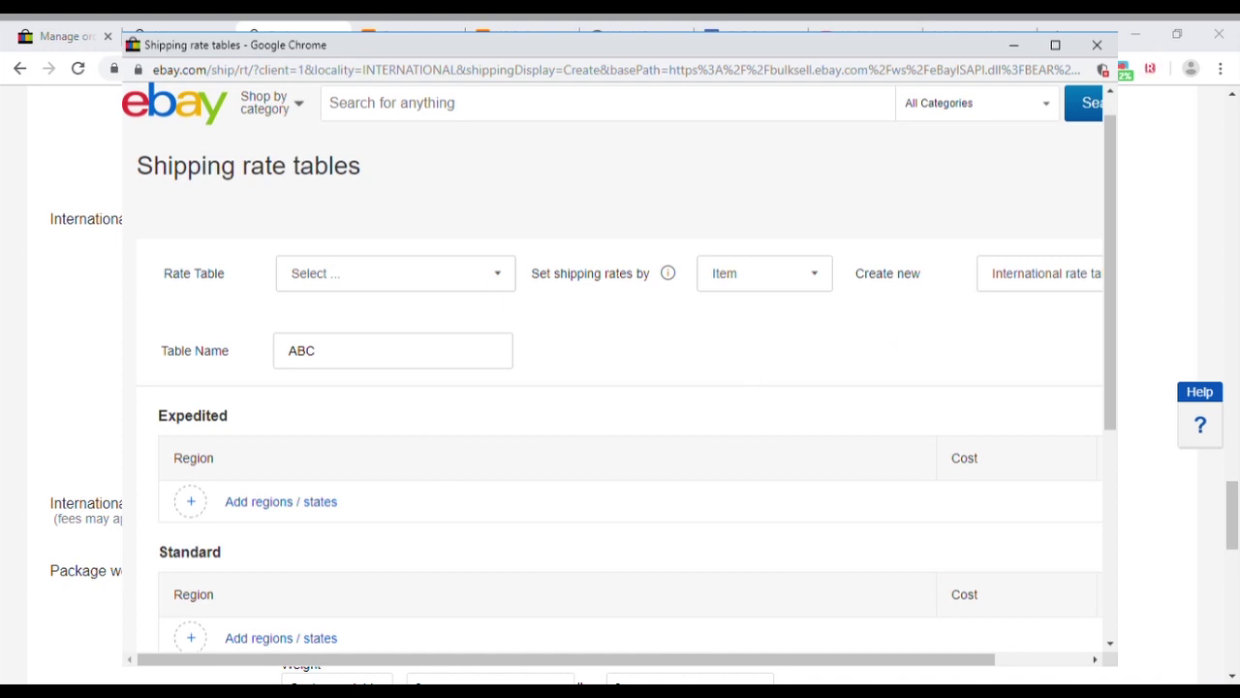
drag(1113, 252, 1108, 429)
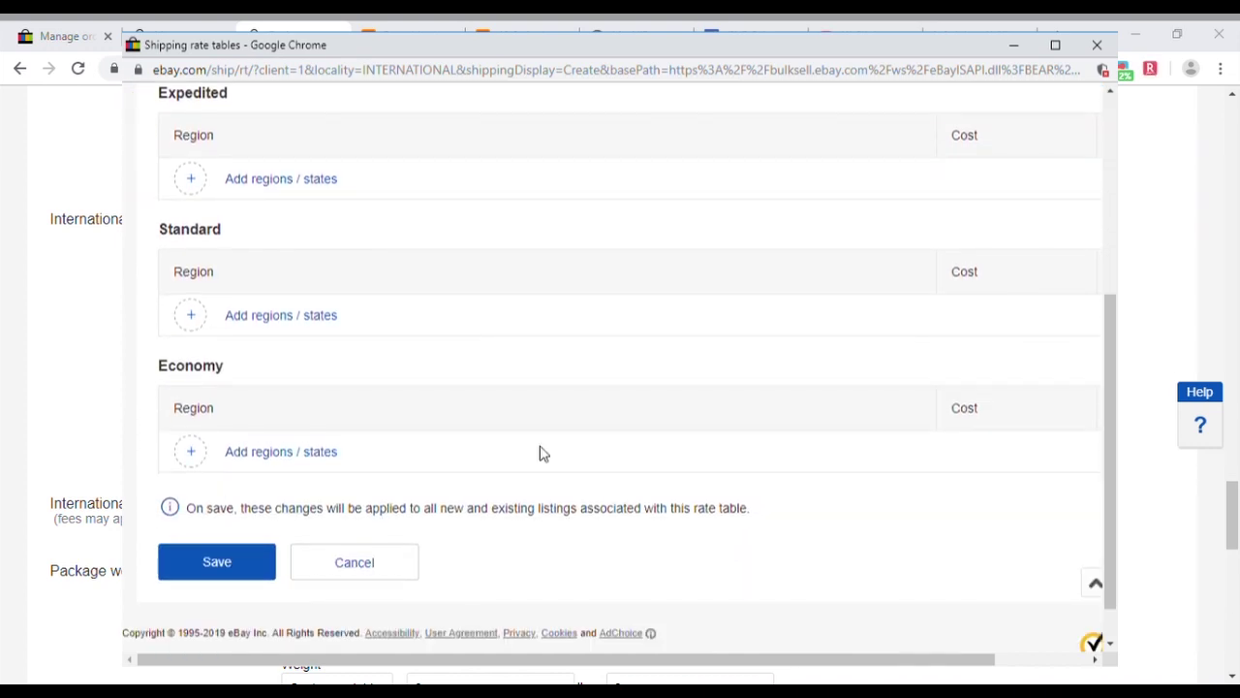
click(322, 455)
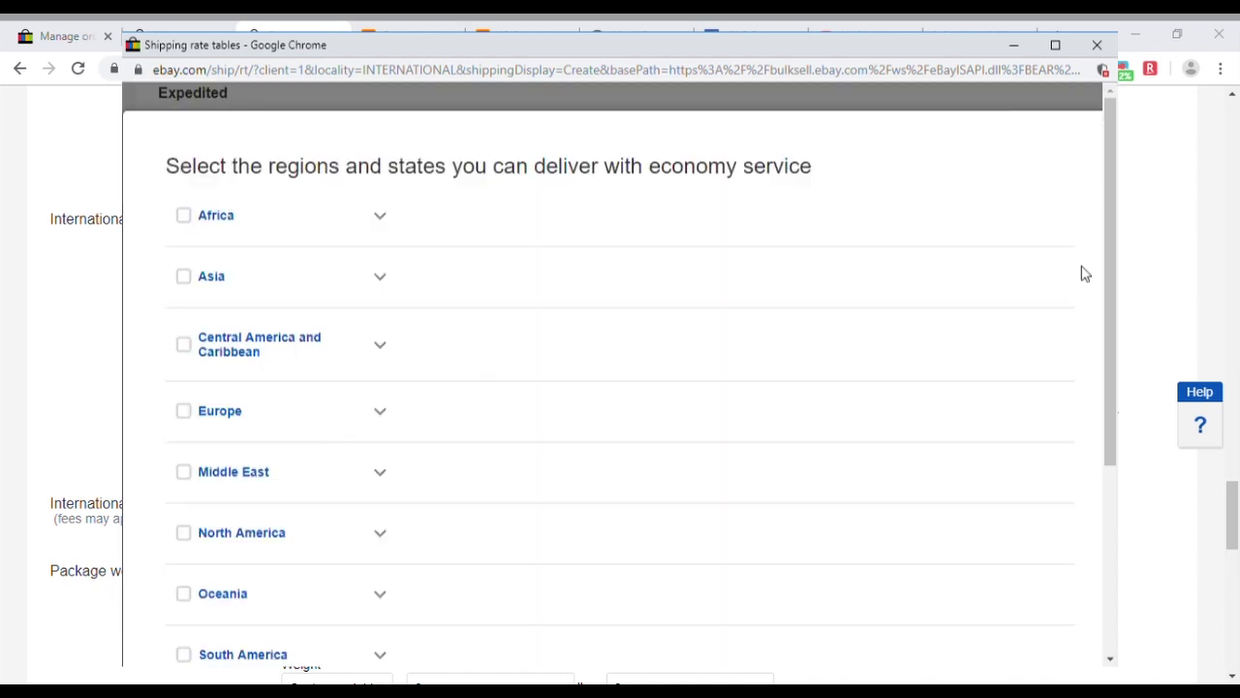
drag(1111, 269, 1099, 346)
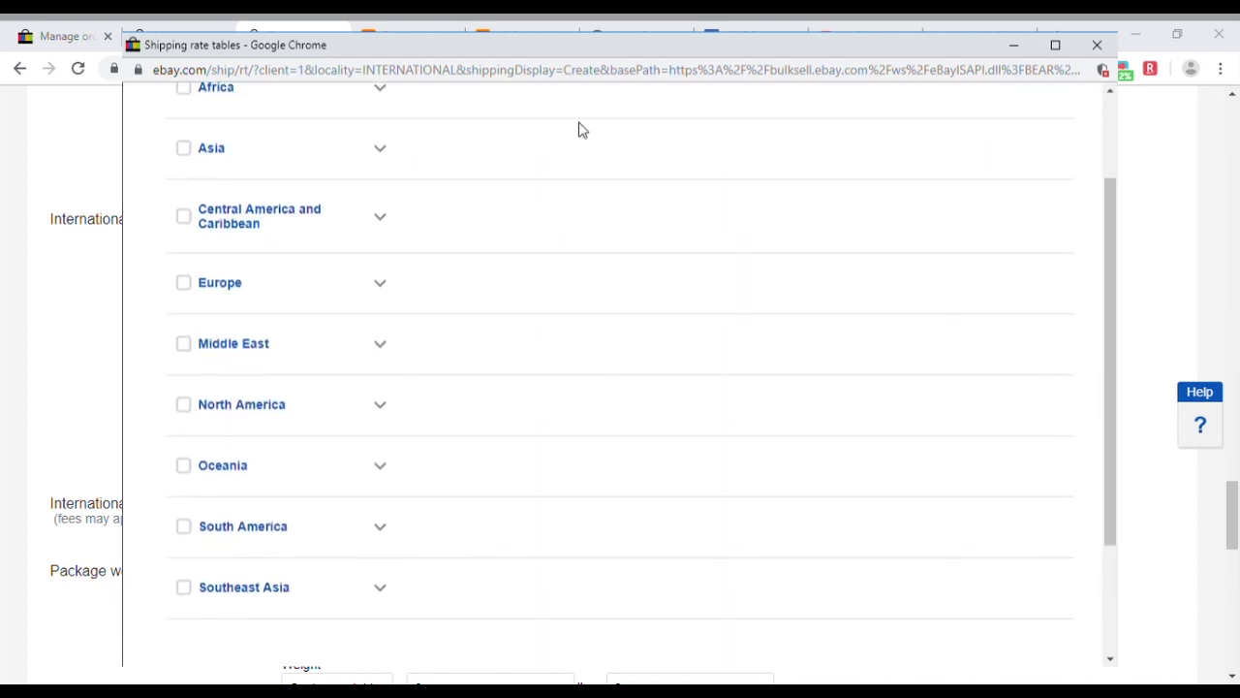
click(380, 89)
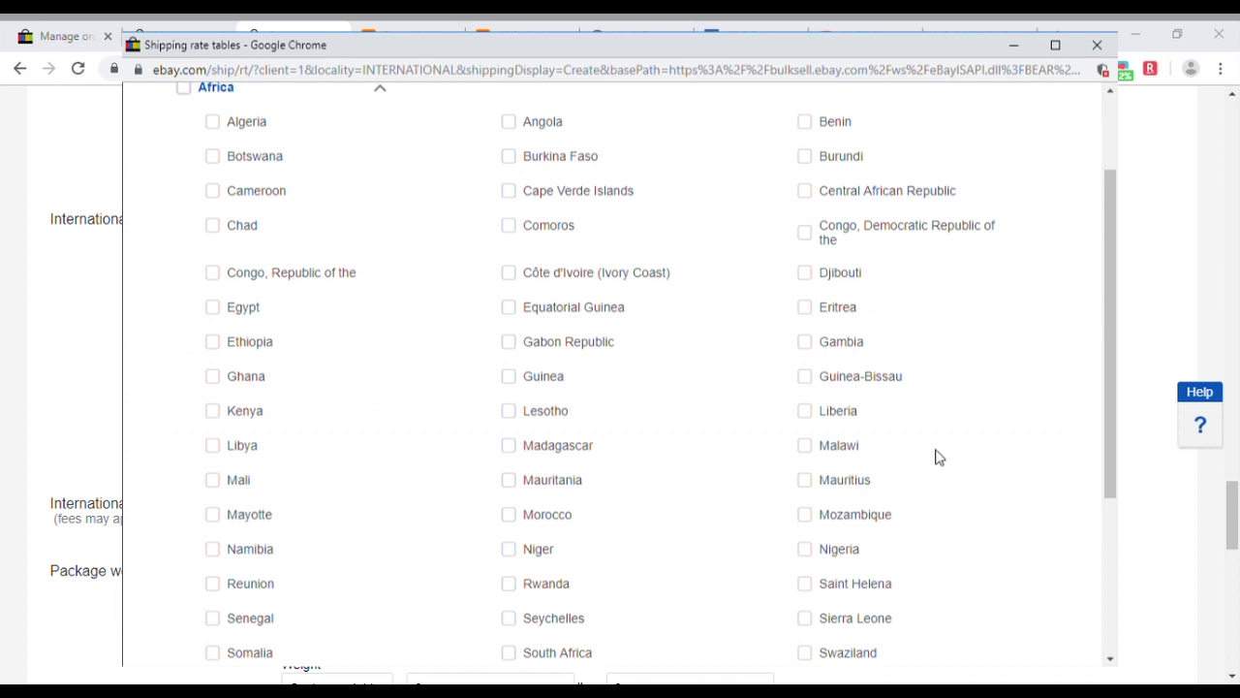
click(805, 480)
drag(1113, 407, 1108, 495)
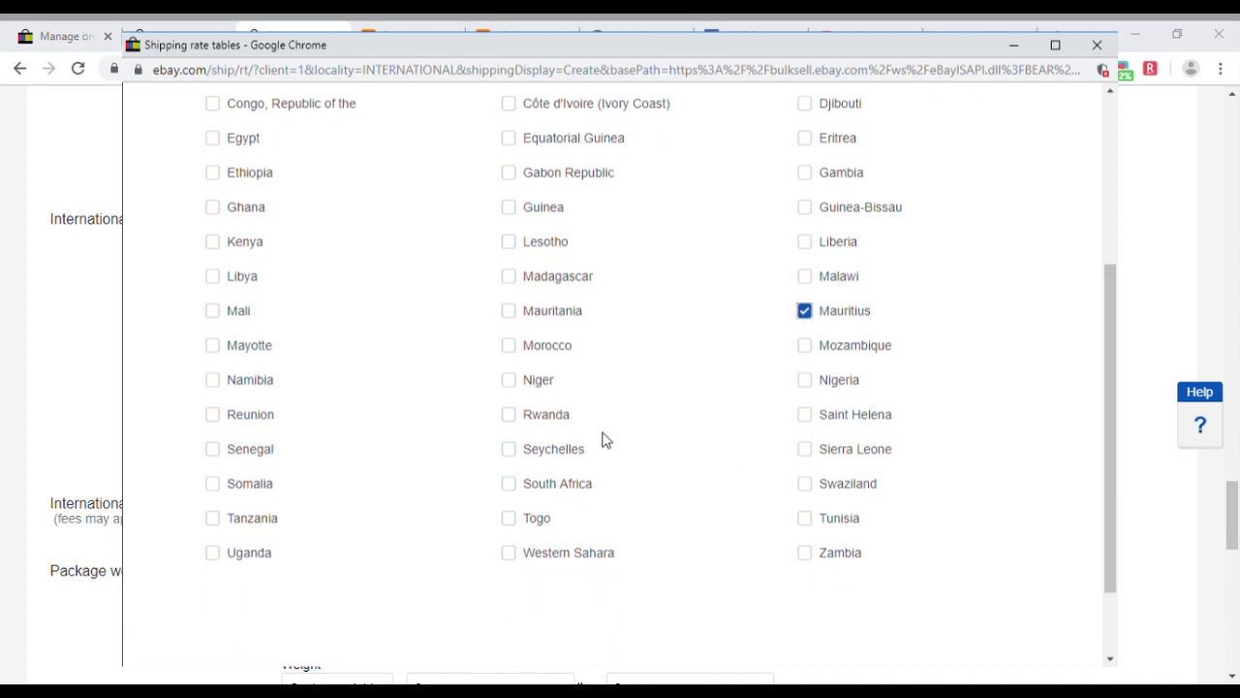
click(509, 484)
double_click(511, 488)
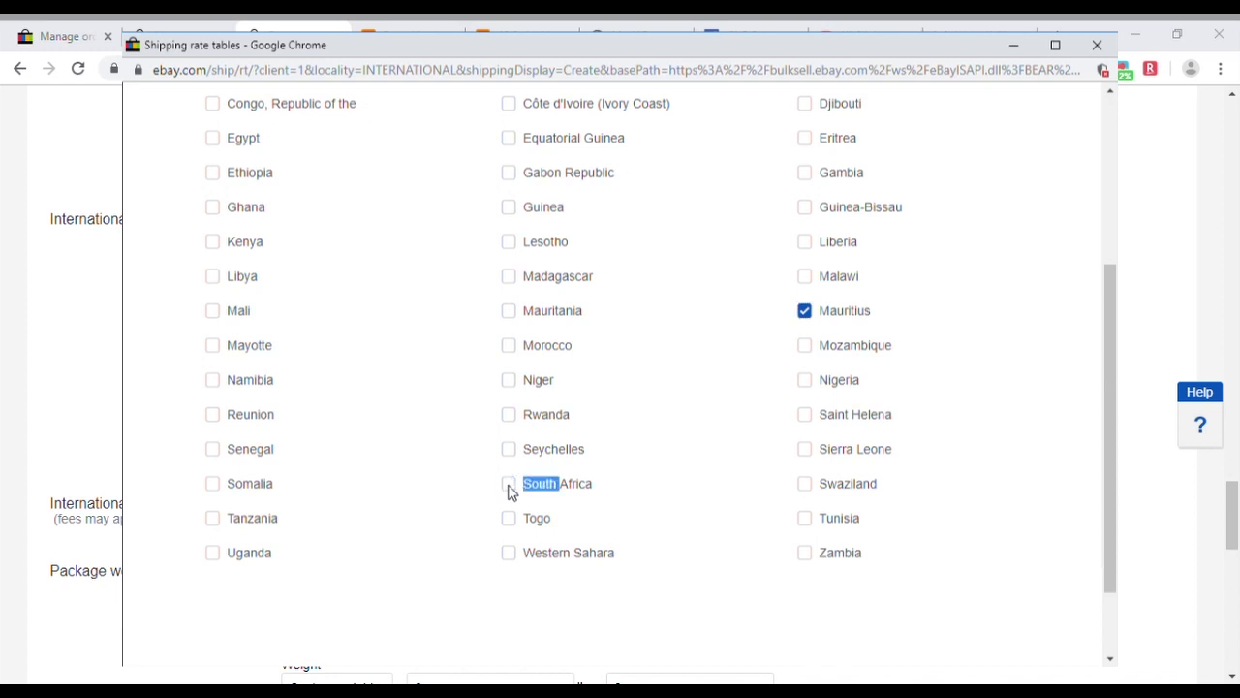
click(511, 488)
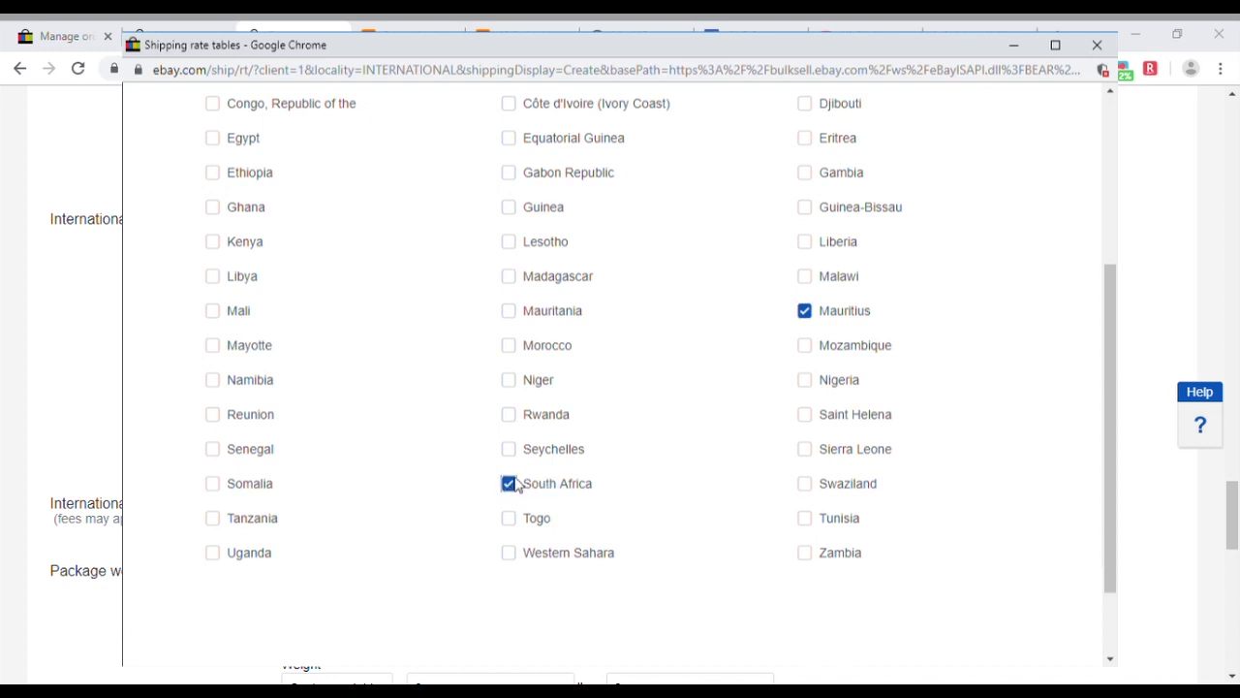
click(507, 484)
- Also select Seychelles under Africa and save the economy region selection
click(508, 450)
scroll(1105, 427, down, 2)
click(1029, 601)
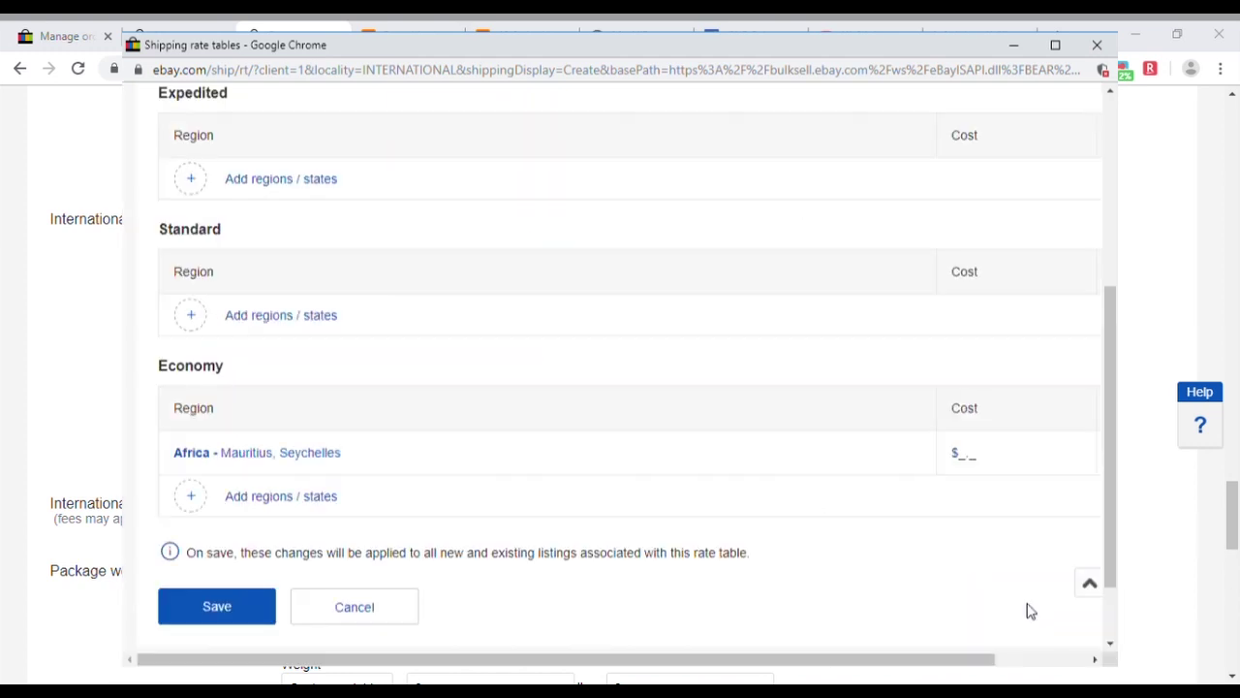
- Set the economy shipping cost for Mauritius and Seychelles to $0.99
click(968, 465)
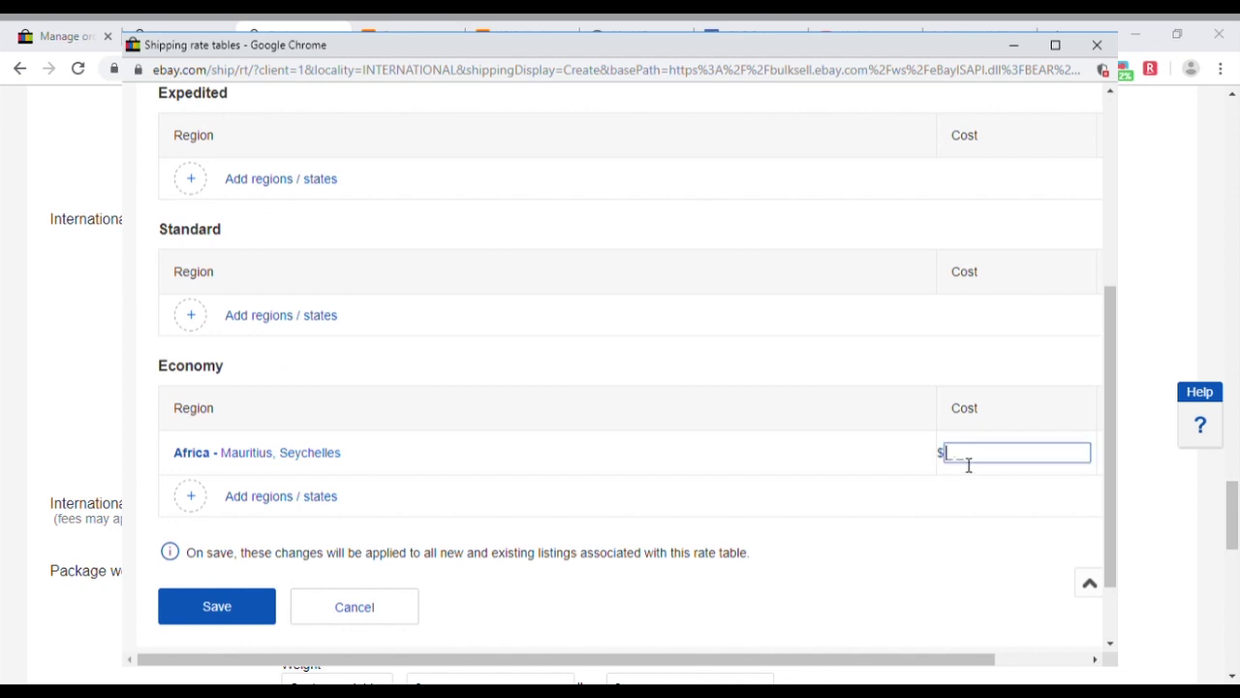
text(0.99)
click(962, 493)
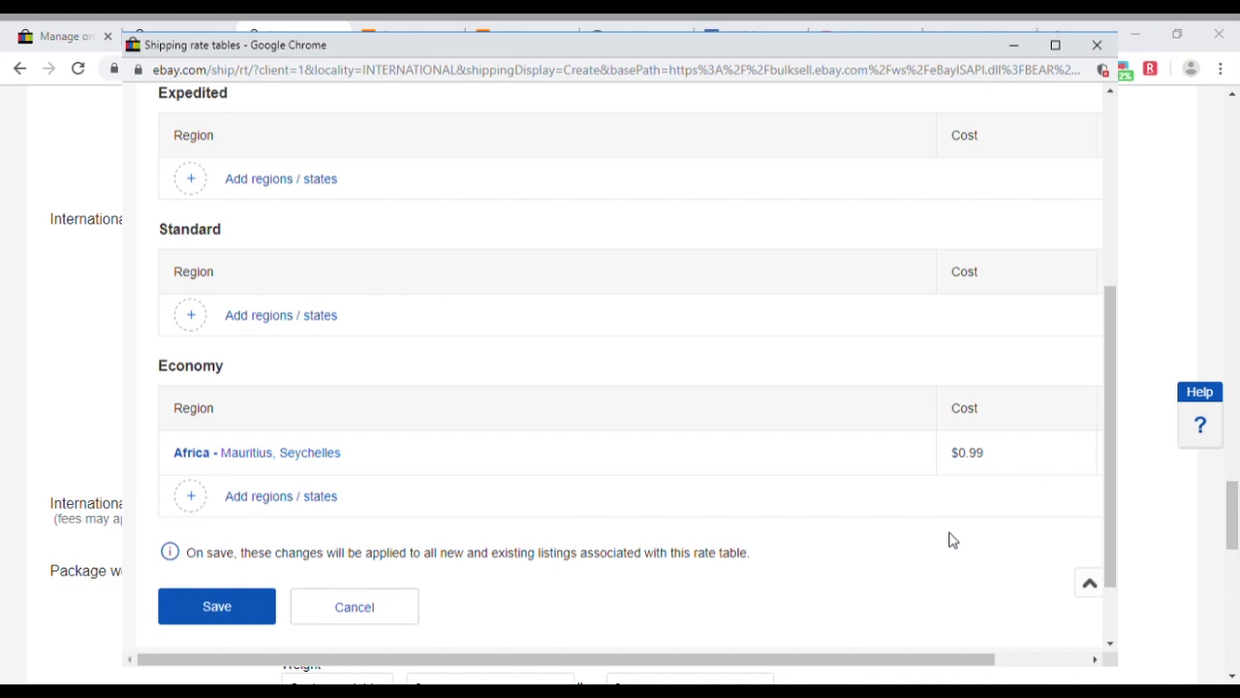
- Change the economy shipping cost for Mauritius and Seychelles to $1.50
click(995, 455)
drag(994, 460, 965, 464)
text(100)
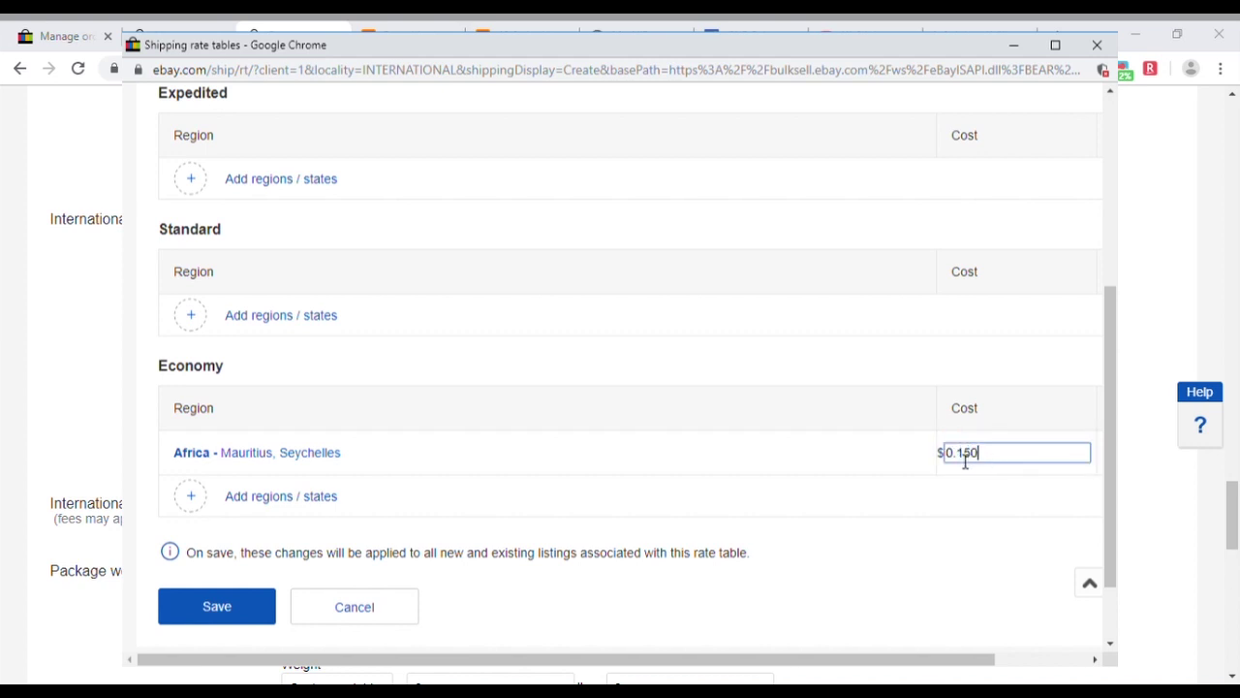
key(BackSpace)
key(BackSpace)
key(BackSpace)
key(BackSpace)
key(BackSpace)
text(1.50)
click(962, 541)
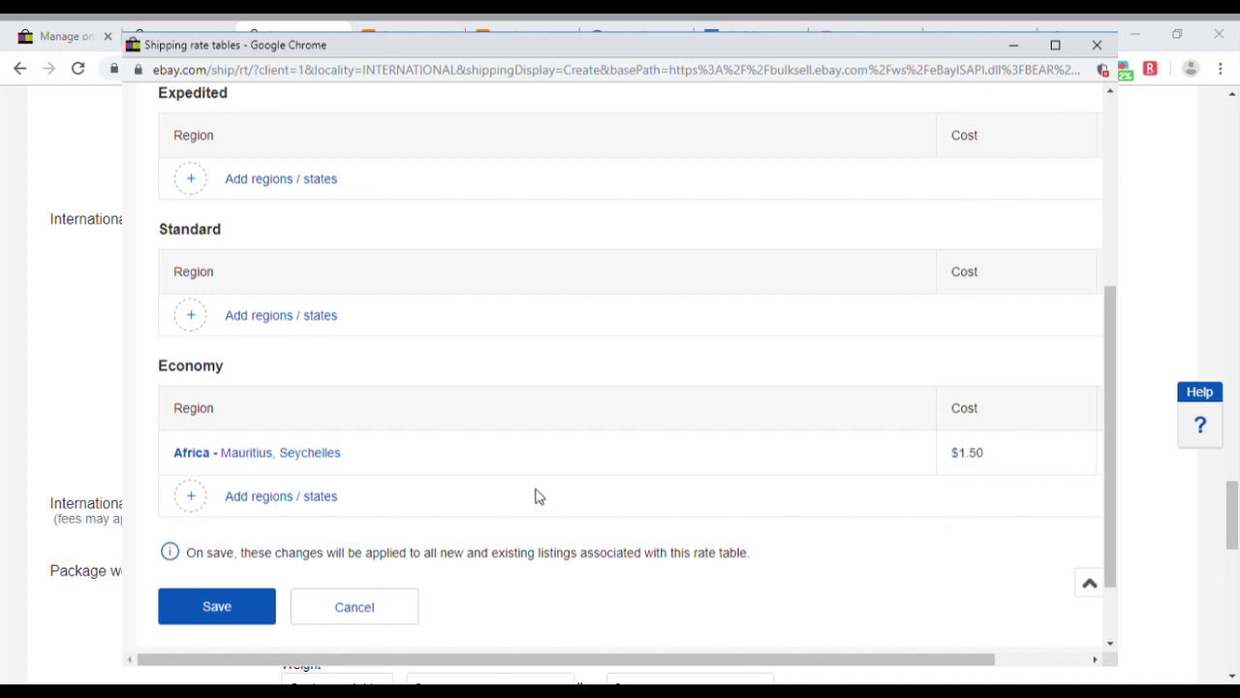
- Add Bangladesh and Georgia from Asia to the economy row containing Mauritius and Seychelles, and save the selection
click(323, 456)
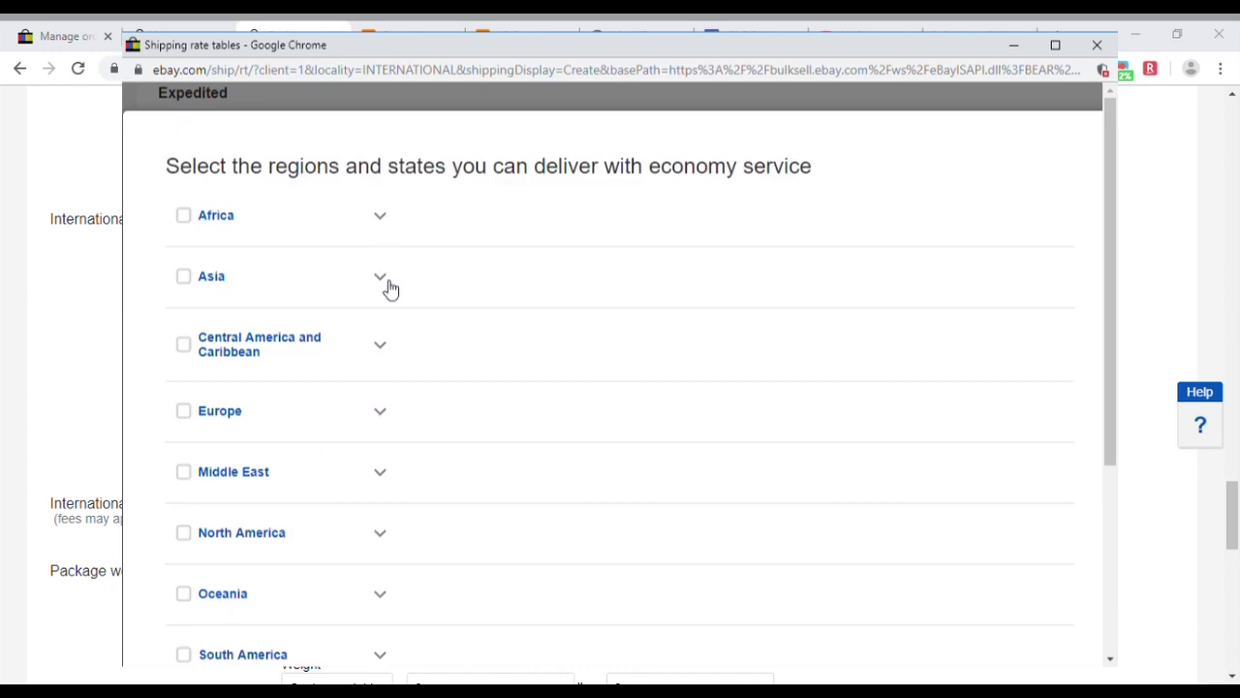
click(382, 279)
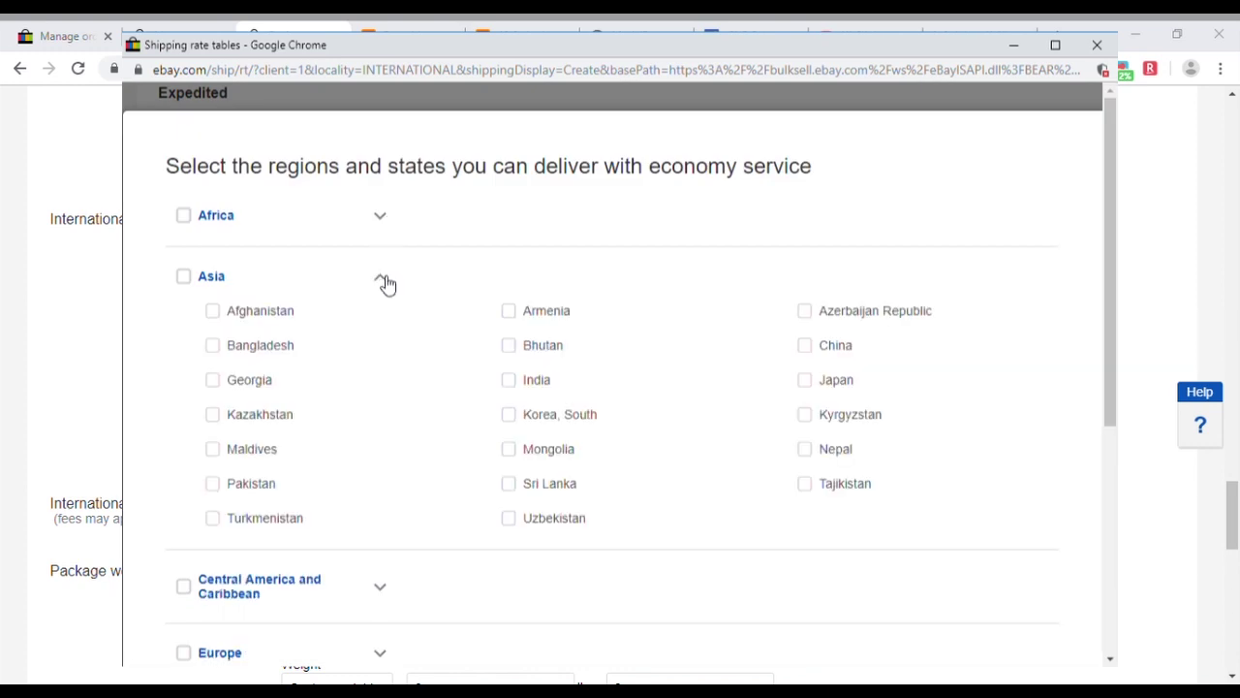
click(212, 346)
click(213, 380)
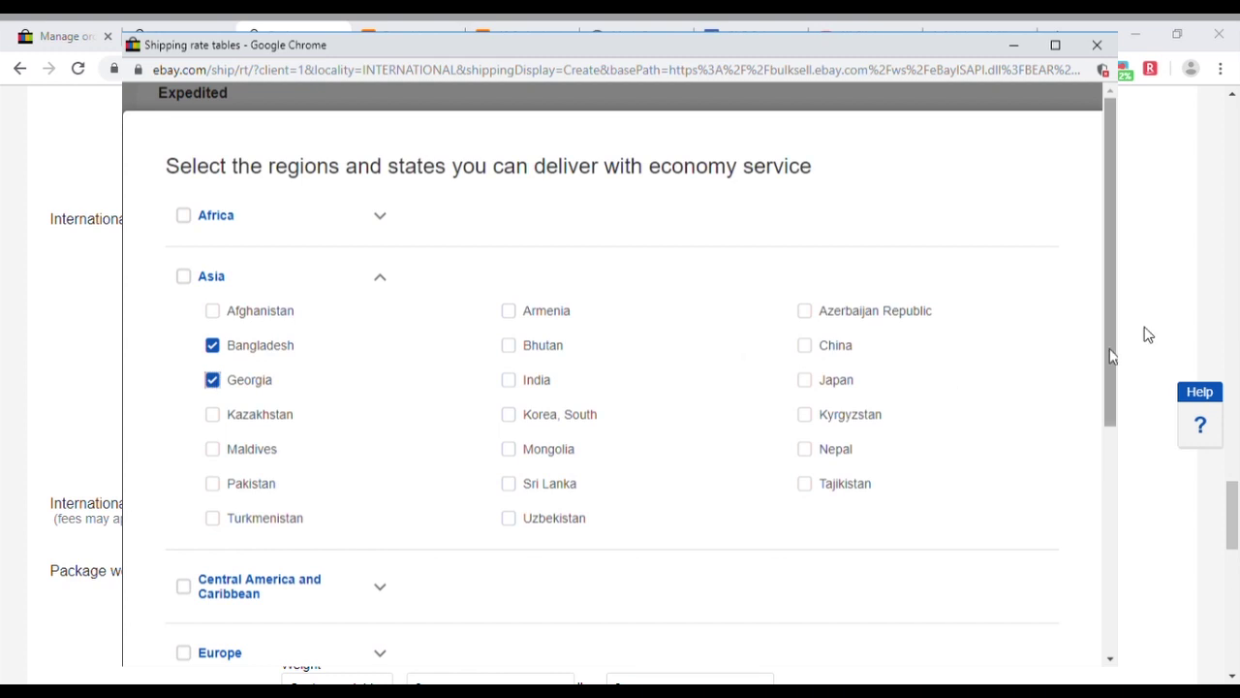
drag(1111, 339, 1093, 654)
click(1012, 591)
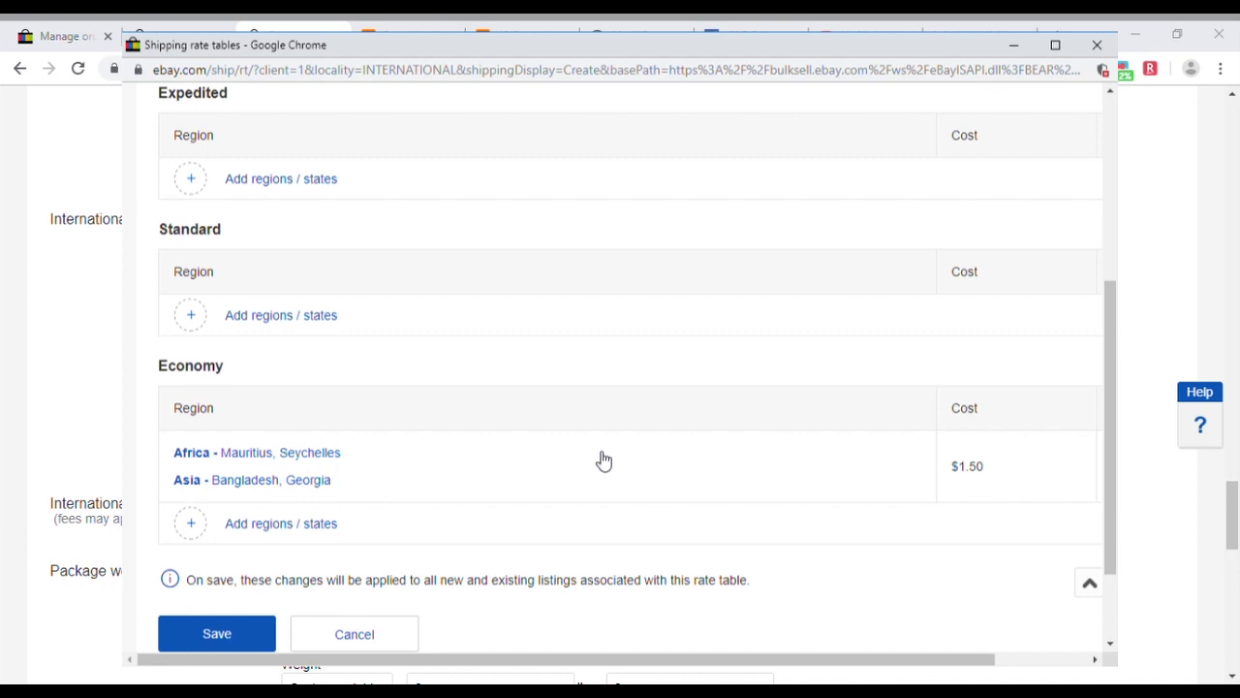
- Add a second economy region row with Tajikistan and Uzbekistan from Asia and South Africa from Africa
click(319, 525)
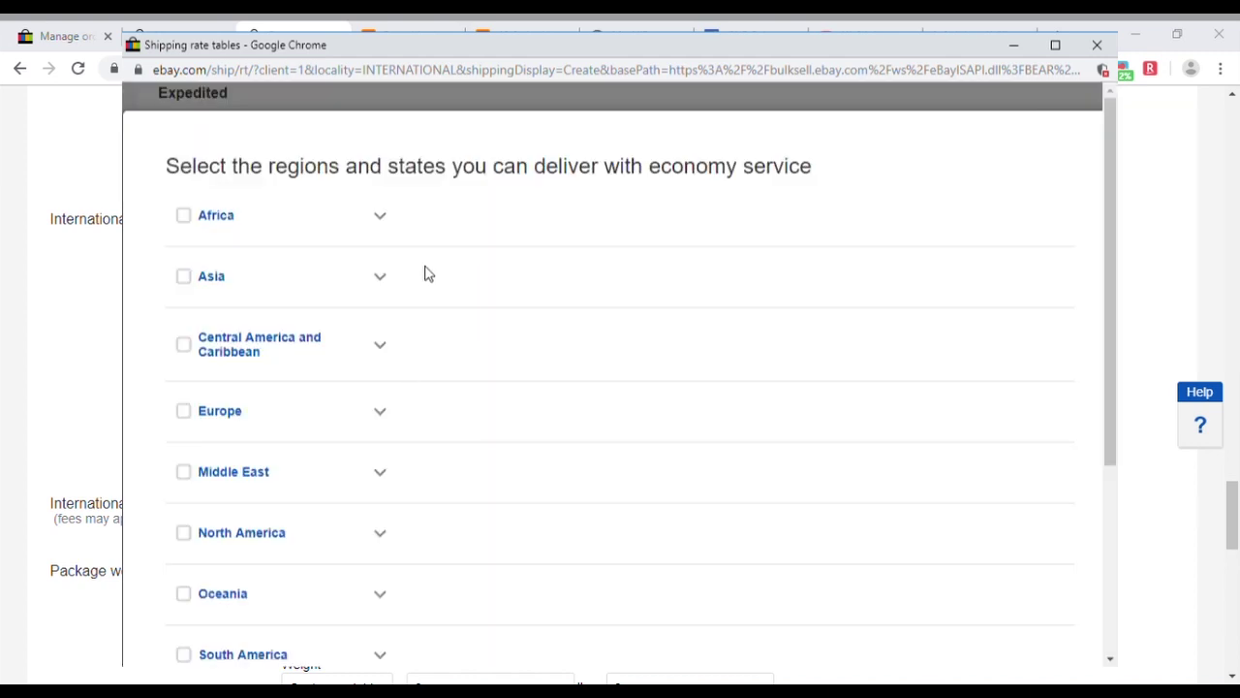
click(383, 280)
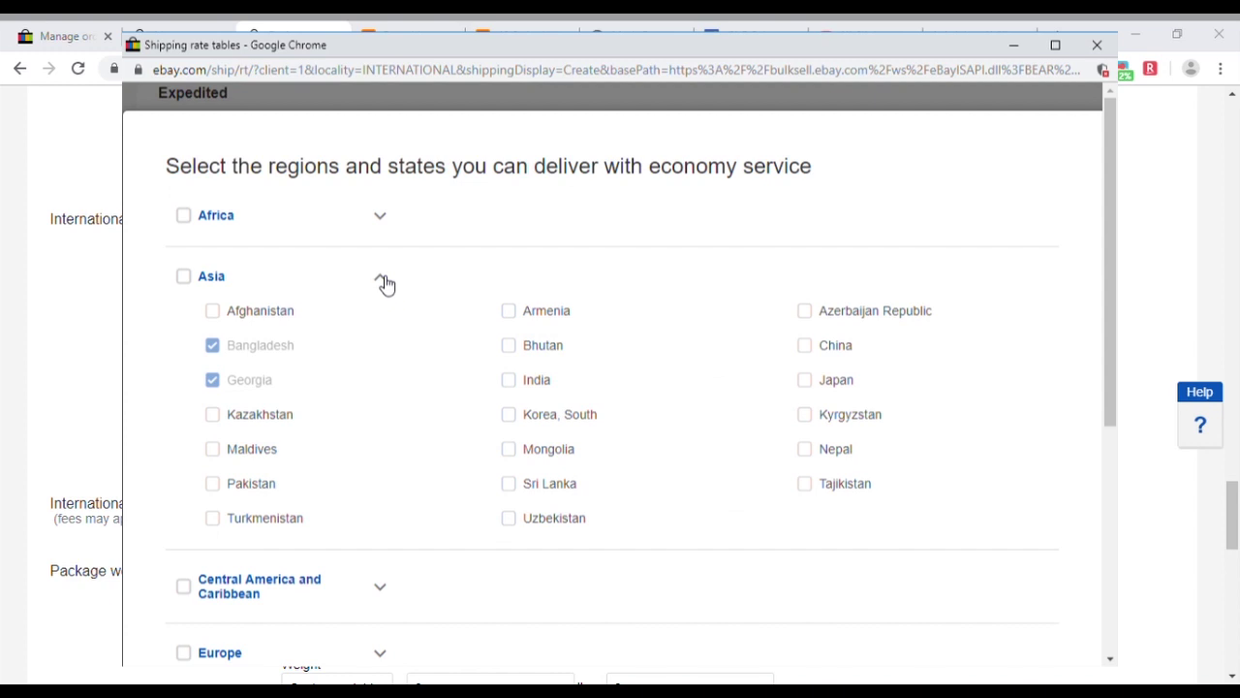
click(804, 485)
click(513, 521)
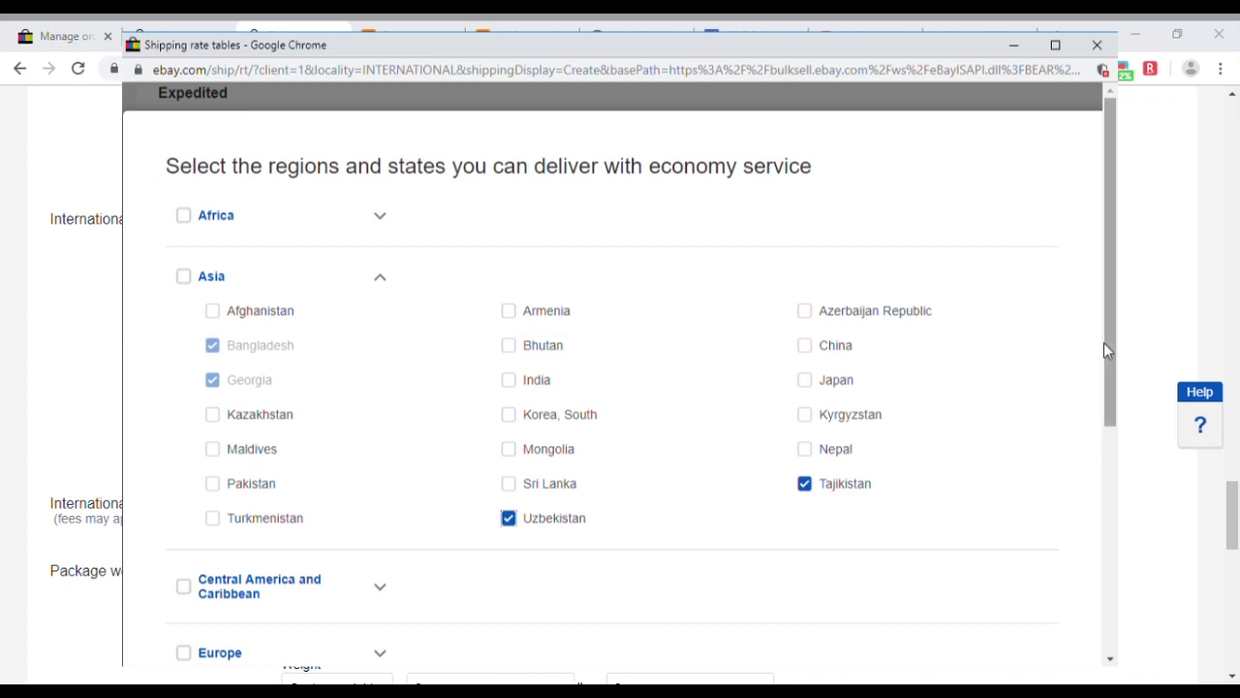
click(381, 219)
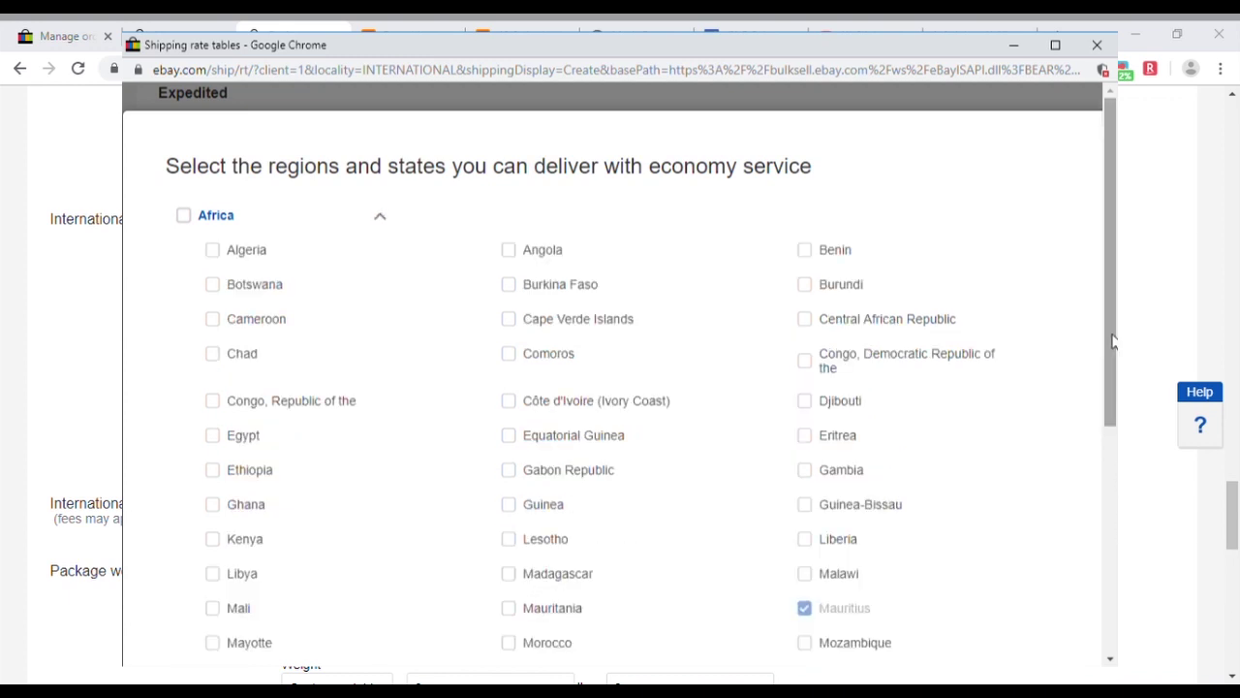
drag(1113, 341, 1111, 494)
click(510, 494)
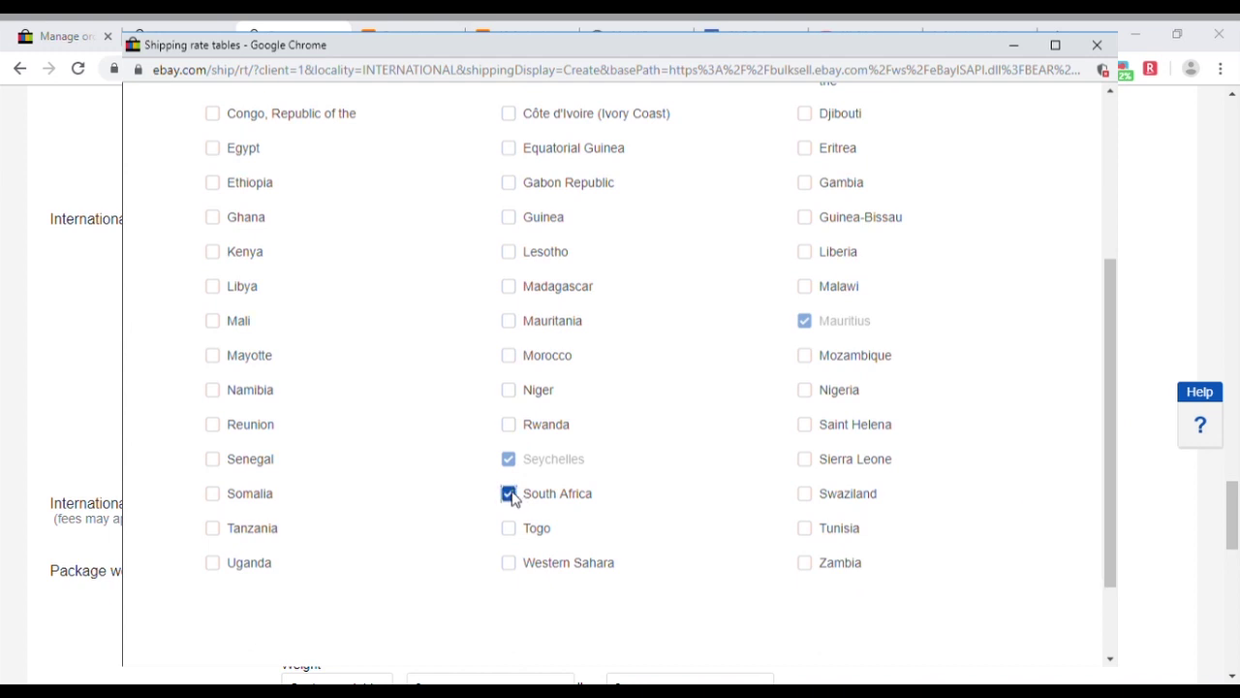
scroll(1107, 435, down, 2)
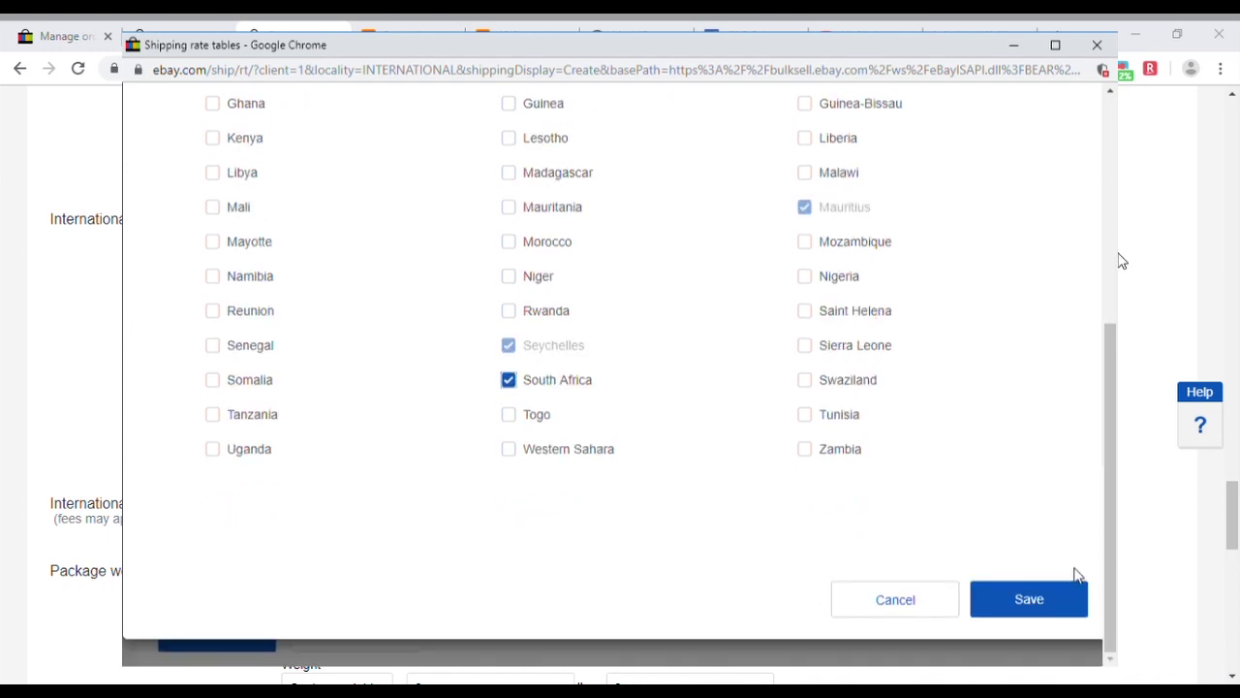
click(1052, 588)
- Set the economy shipping cost for South Africa, Tajikistan and Uzbekistan to $1.60
drag(1110, 474, 1113, 504)
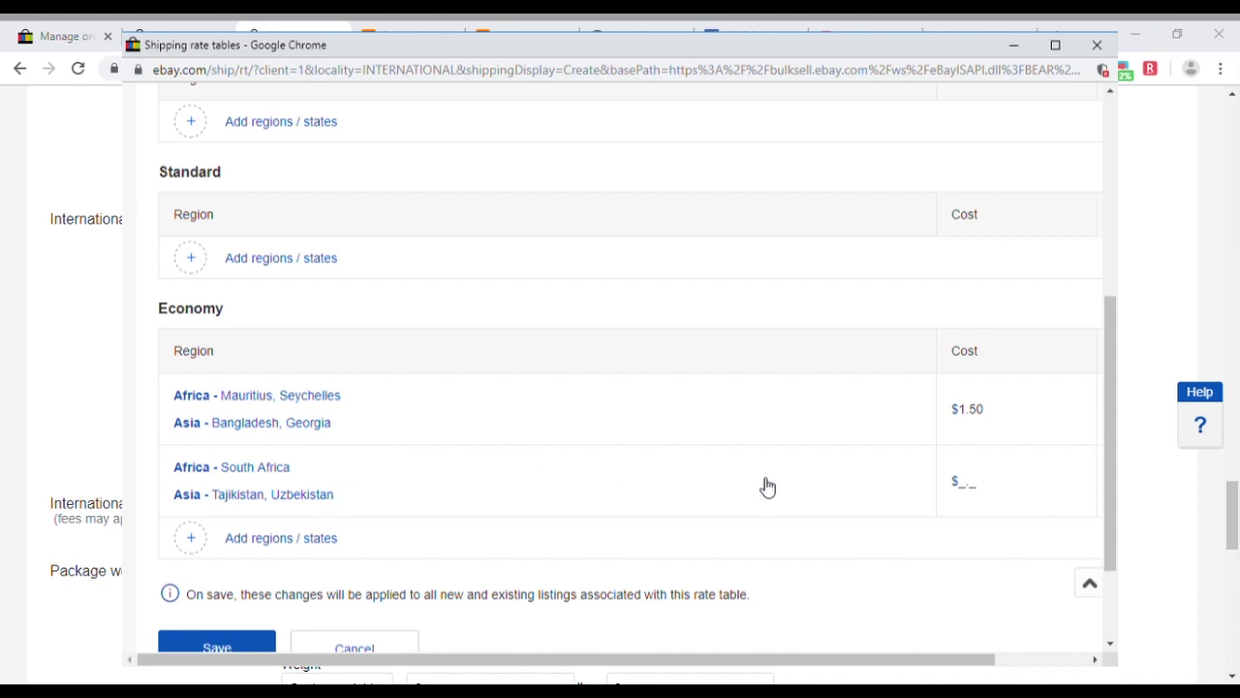
click(983, 487)
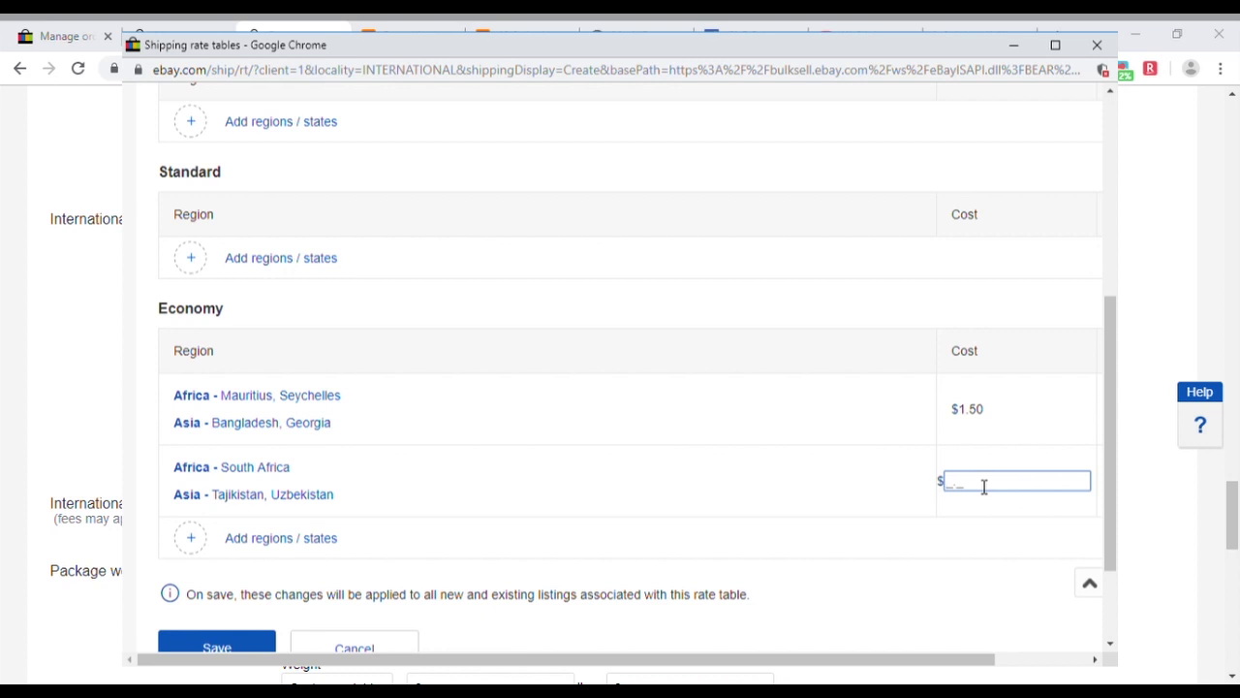
text(1.60)
click(977, 535)
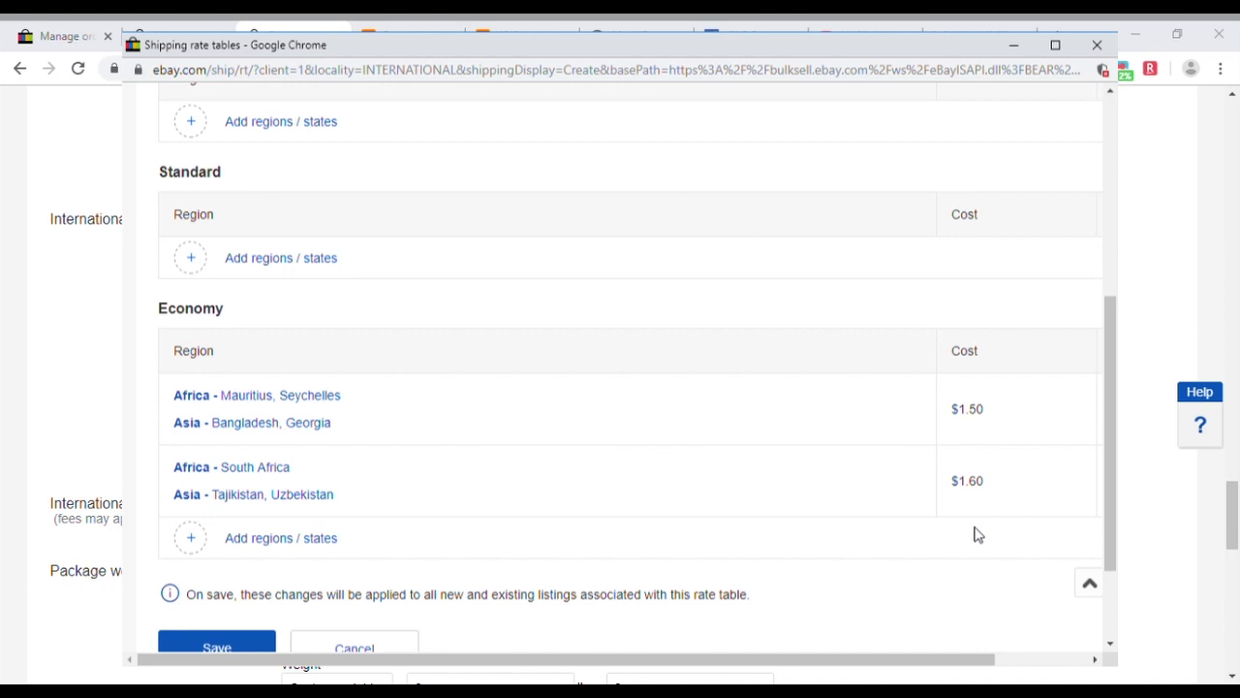
click(601, 474)
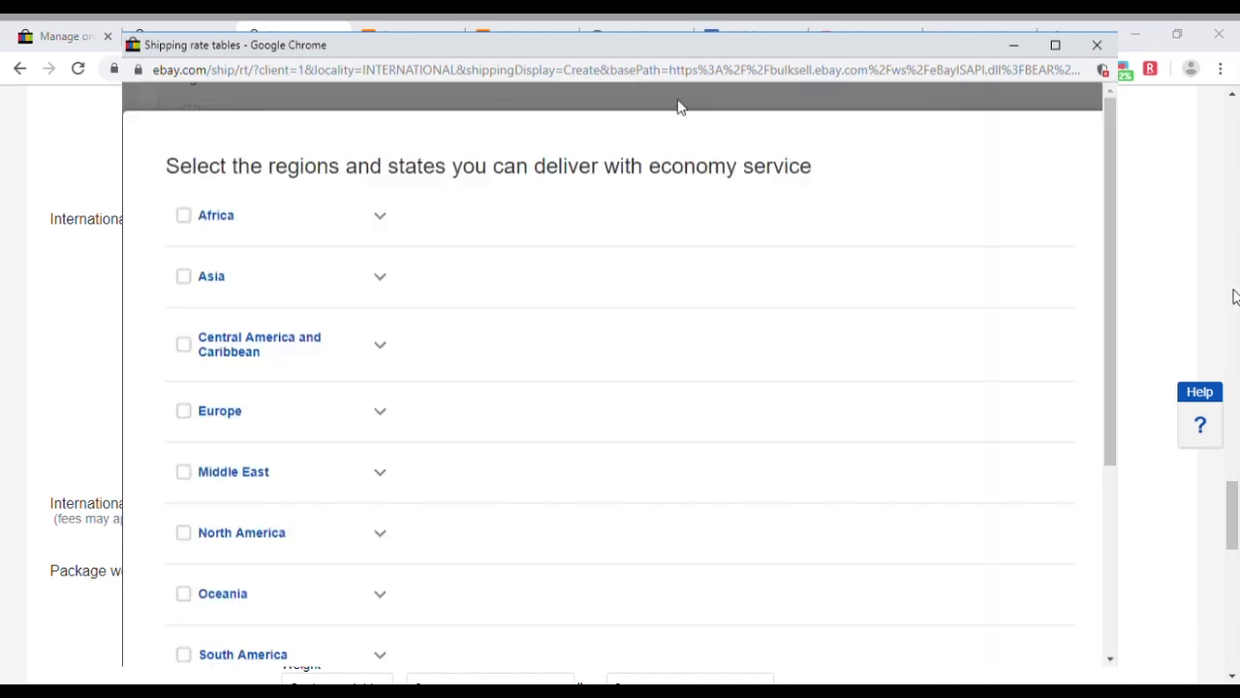
drag(1110, 338, 1110, 543)
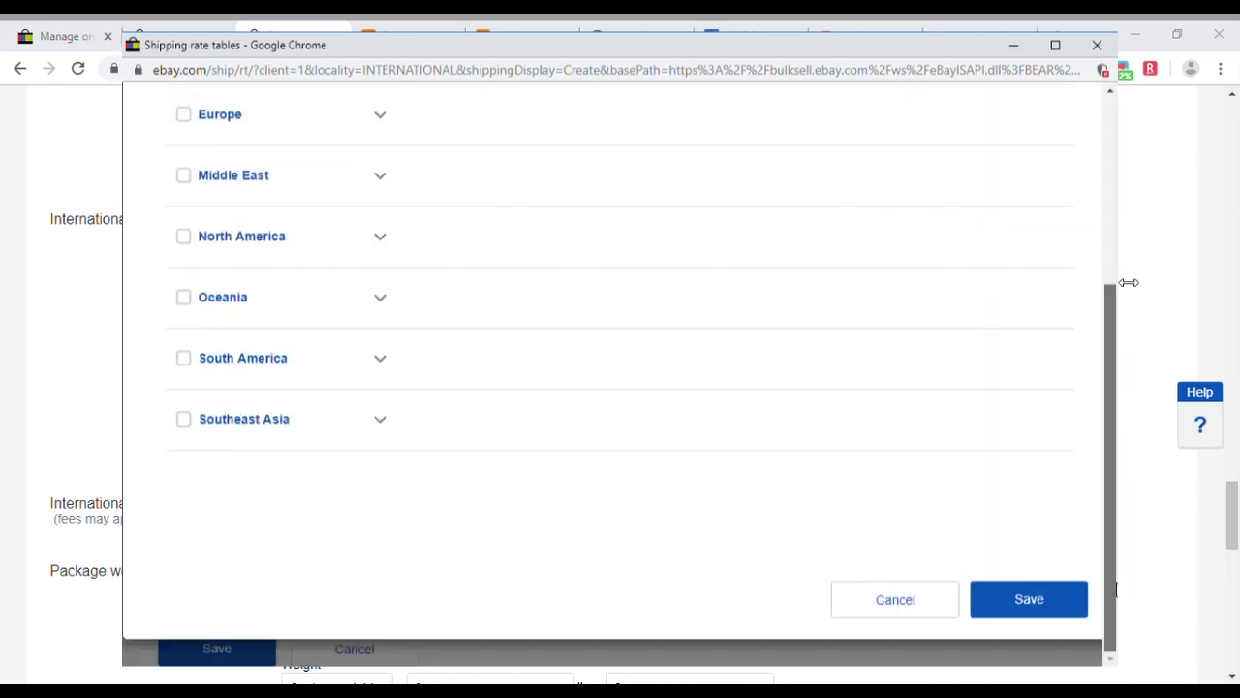
click(951, 608)
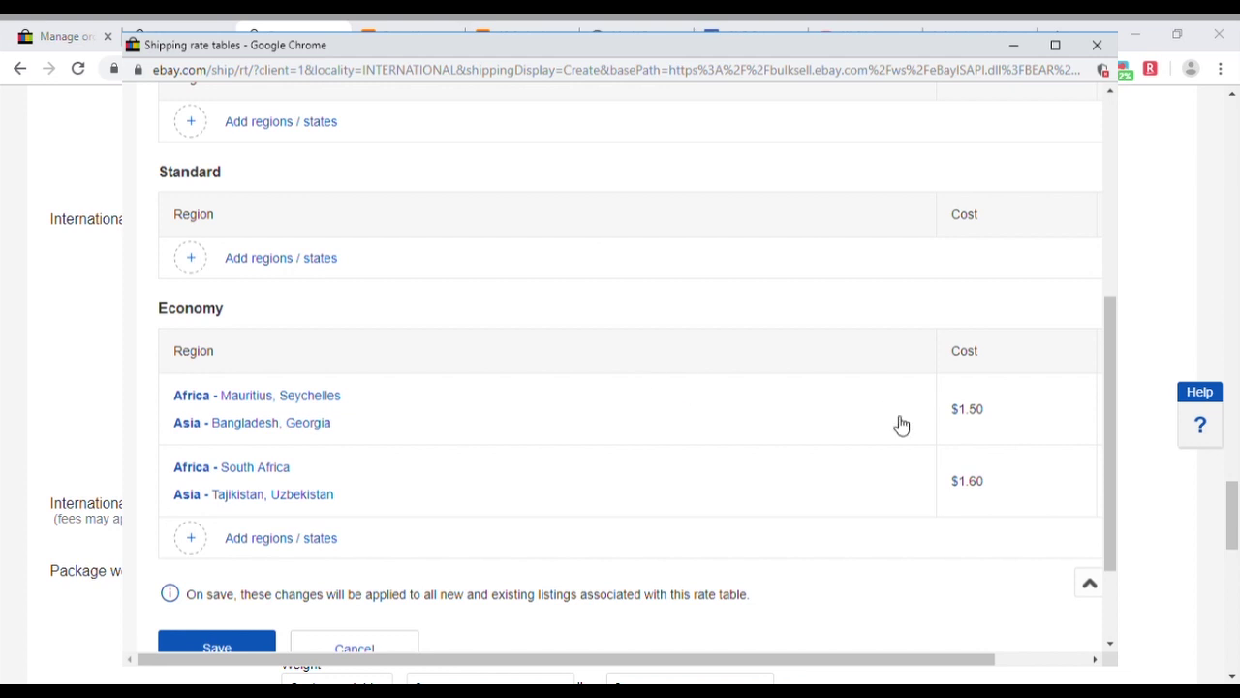
- Add a third economy region row containing Peru from South America, and save the selection
drag(1110, 361, 1112, 441)
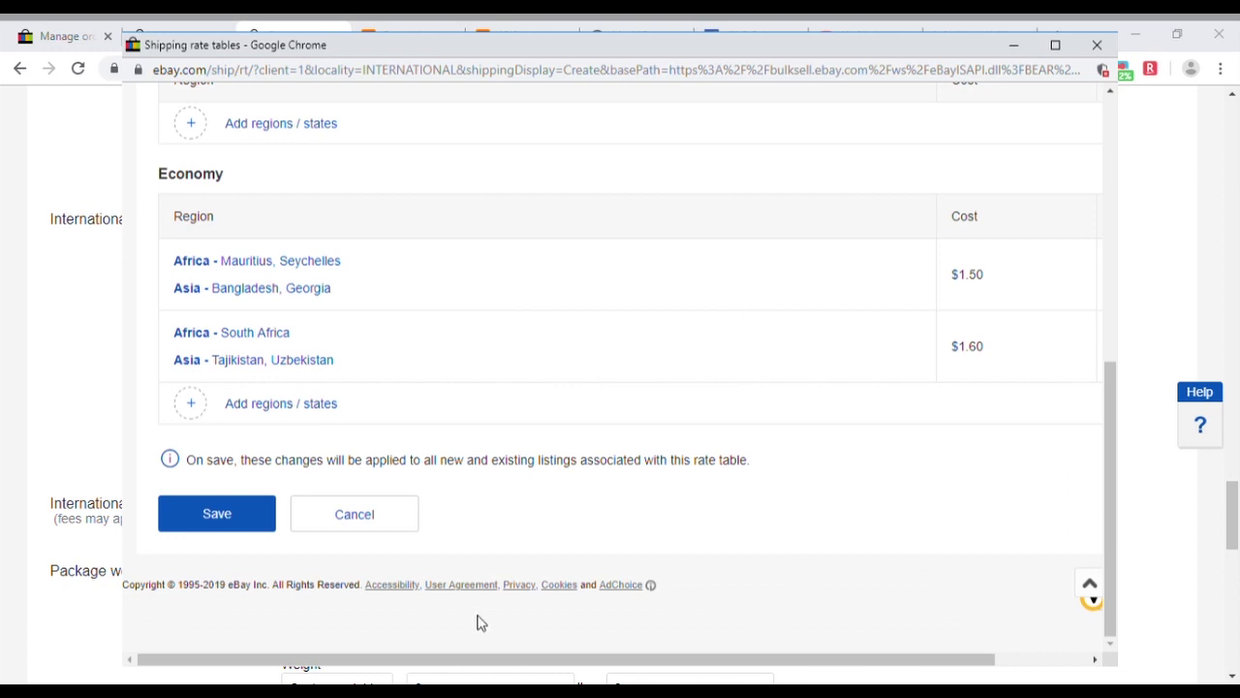
click(319, 407)
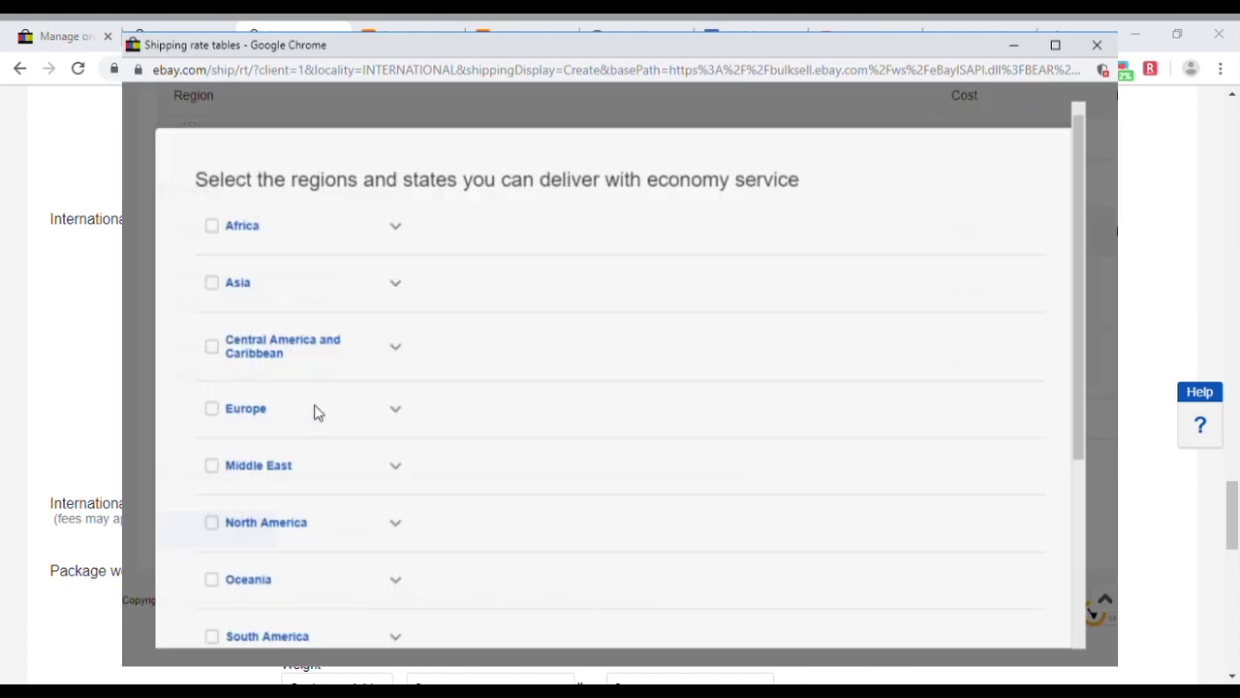
scroll(1108, 514, down, 5)
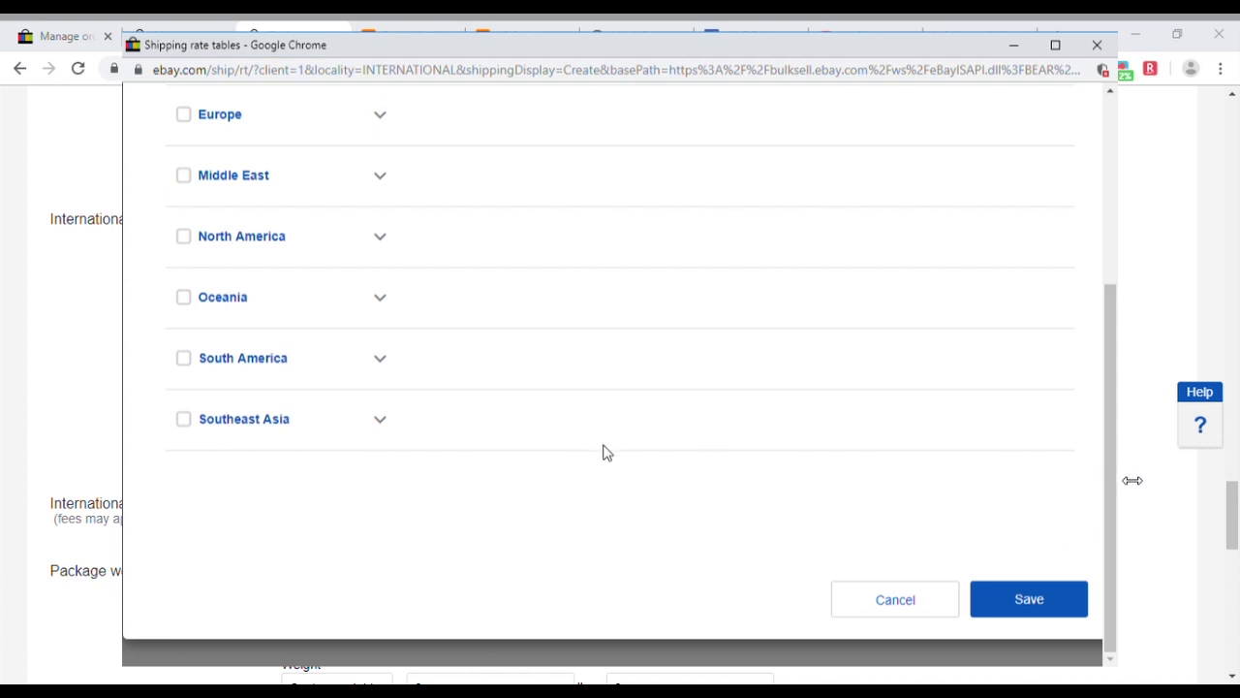
click(383, 362)
click(509, 509)
drag(1104, 477, 1104, 596)
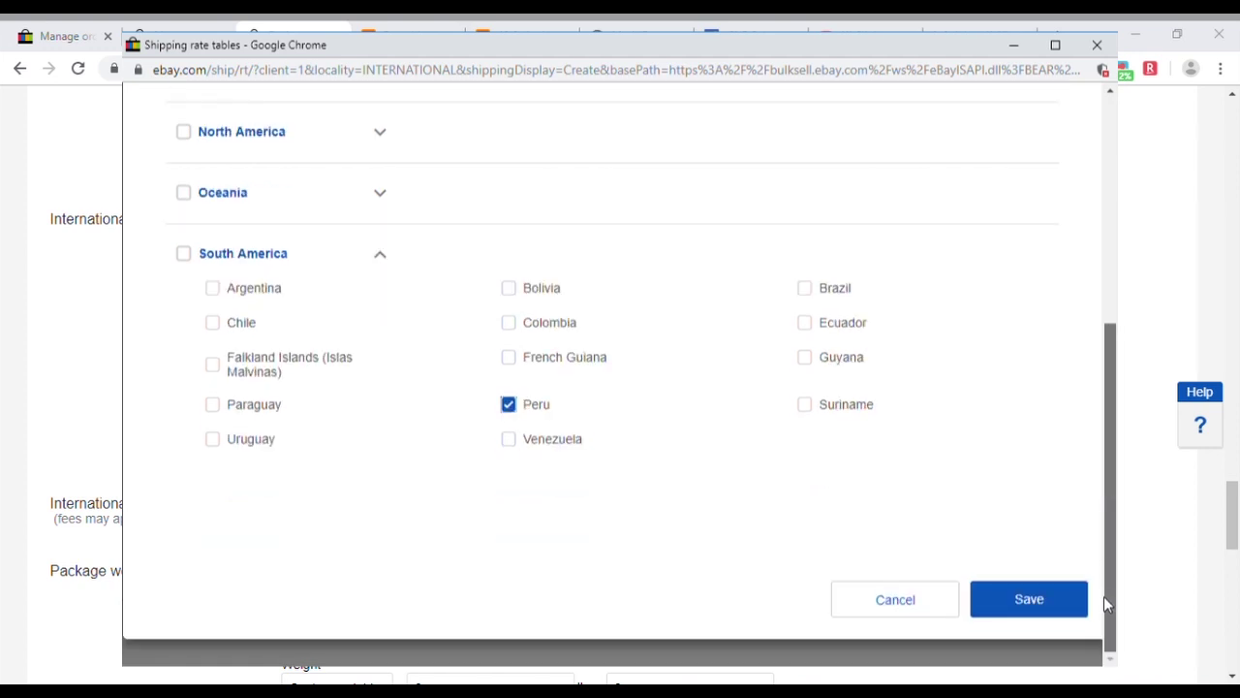
click(1049, 594)
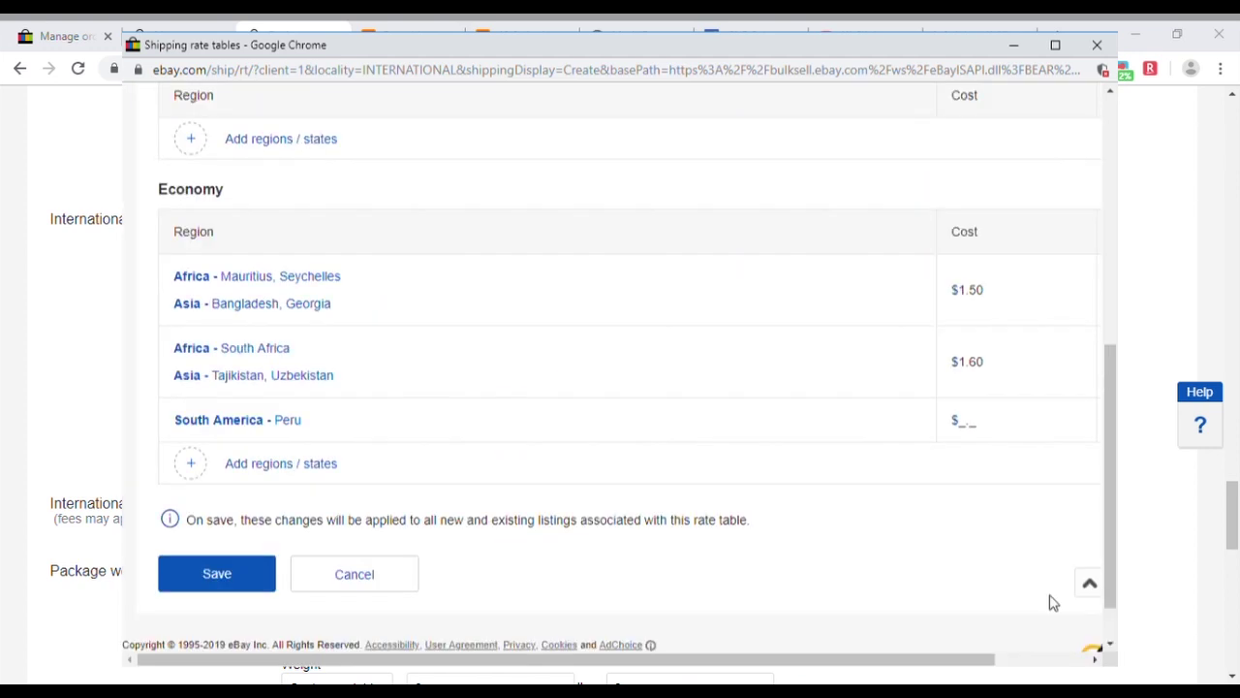
- Set the economy shipping cost for Peru to $2.50 and try to save the rate table
click(973, 434)
text(2.50)
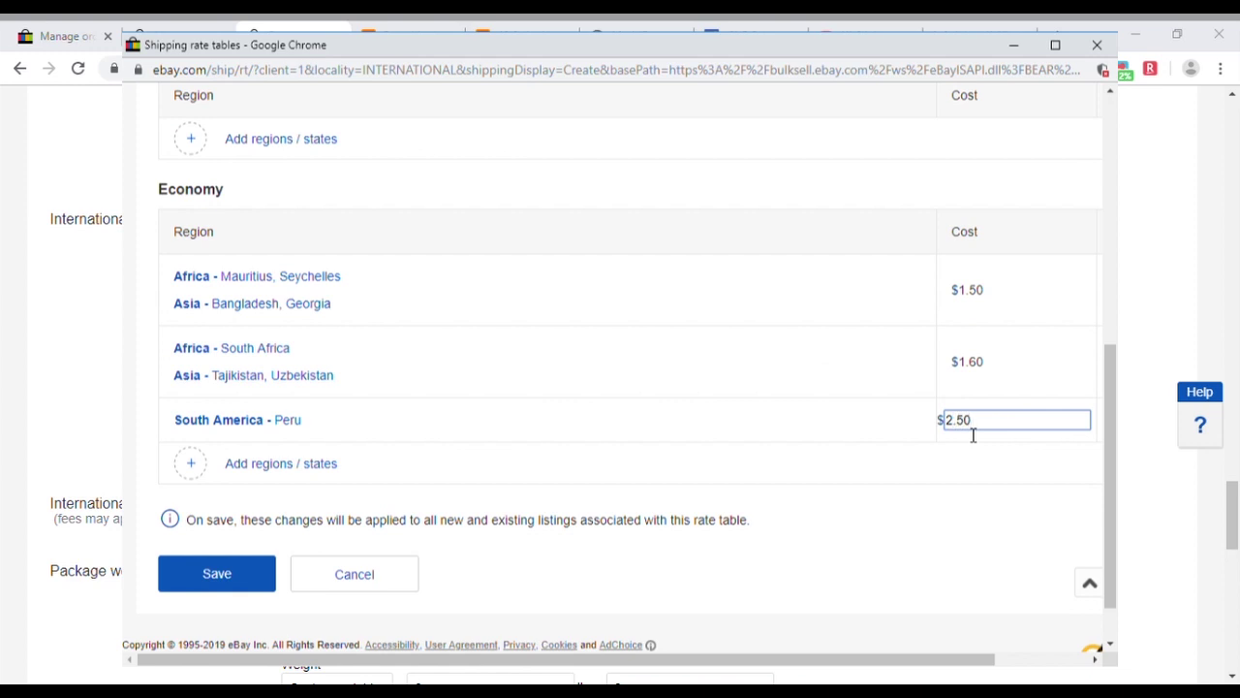
click(945, 521)
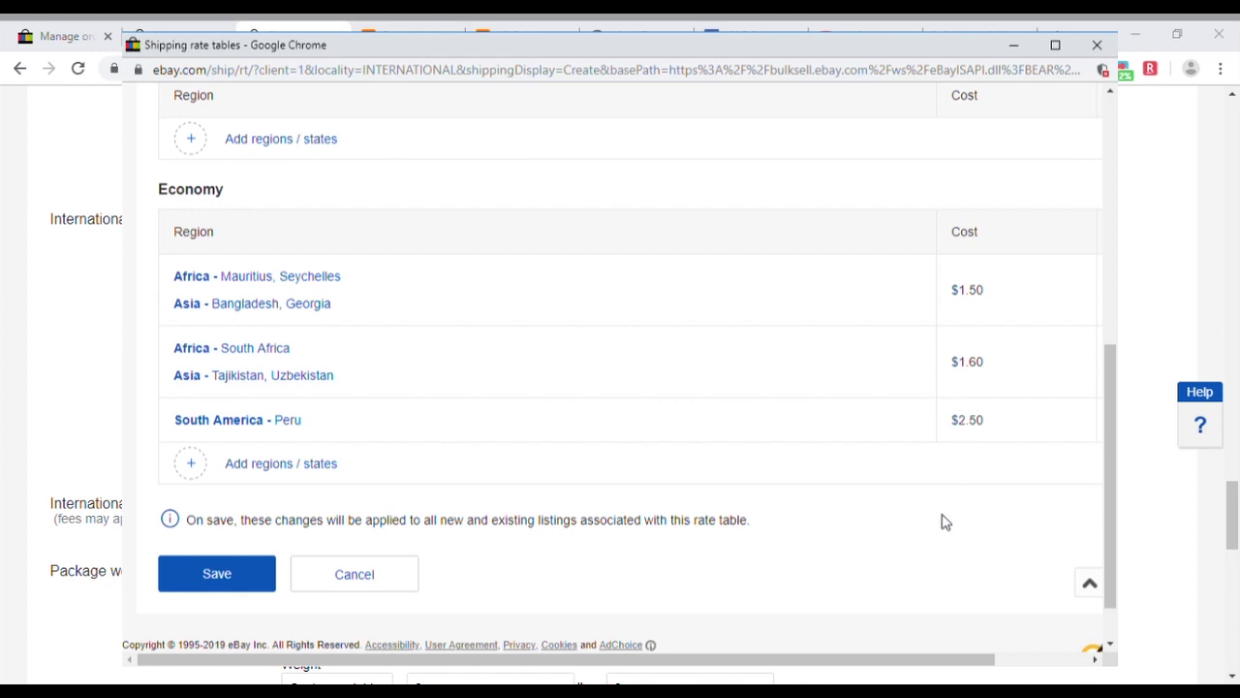
click(241, 578)
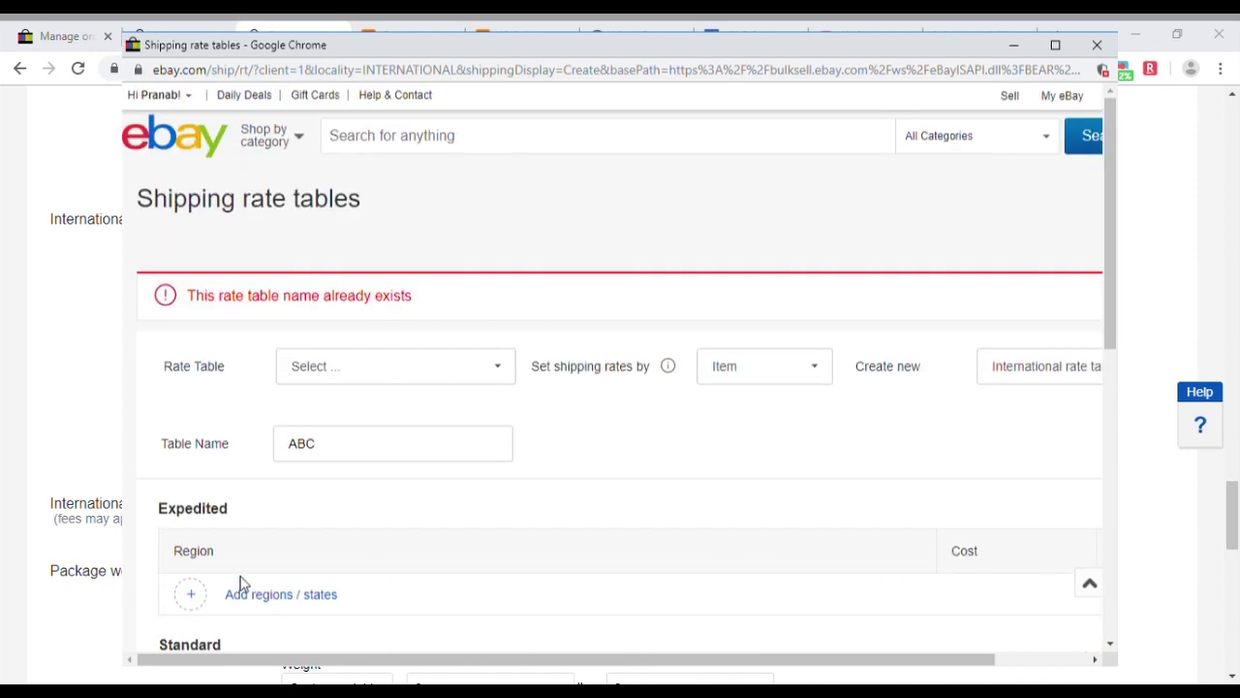
- Rename the rate table as ABC1, save it, and finish to return to the listing form
click(364, 446)
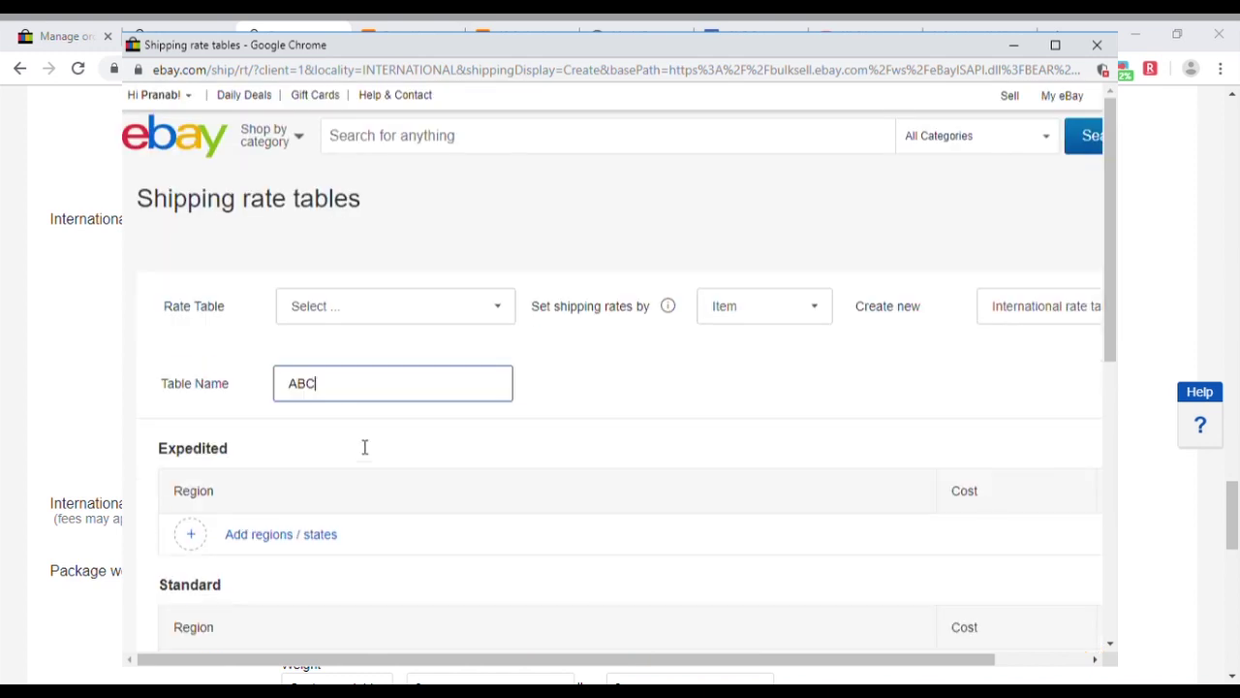
text(1)
drag(1111, 324, 1111, 595)
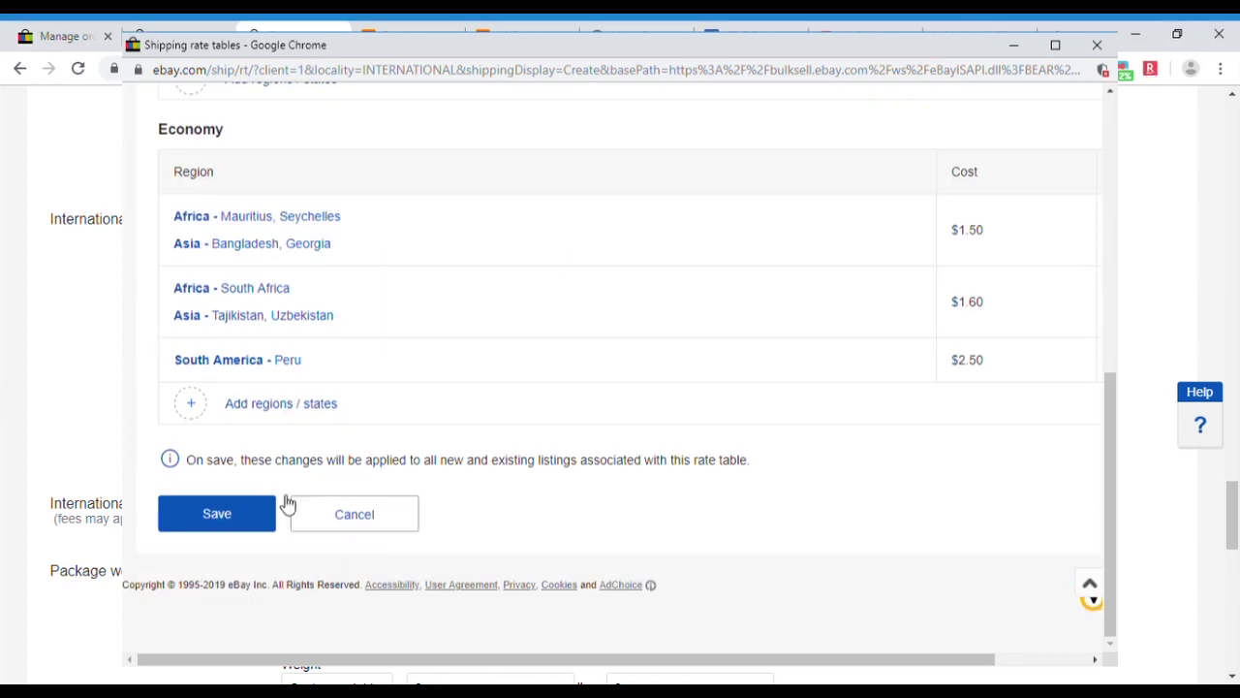
click(233, 528)
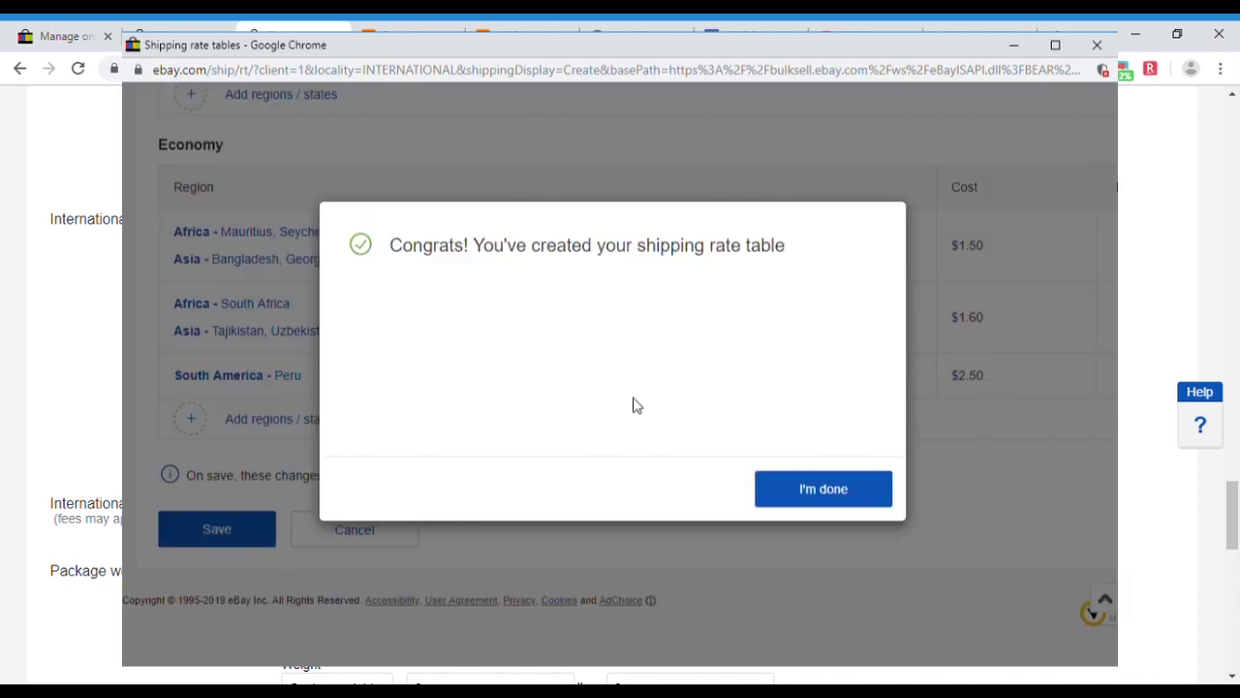
click(823, 506)
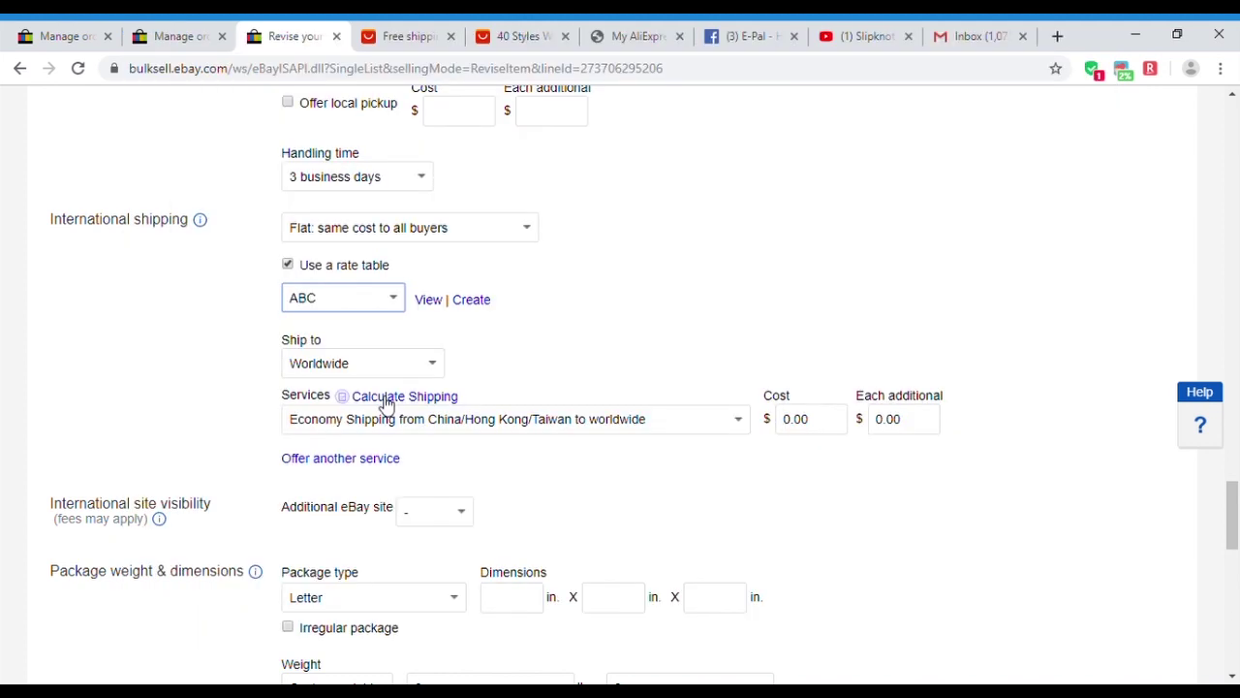